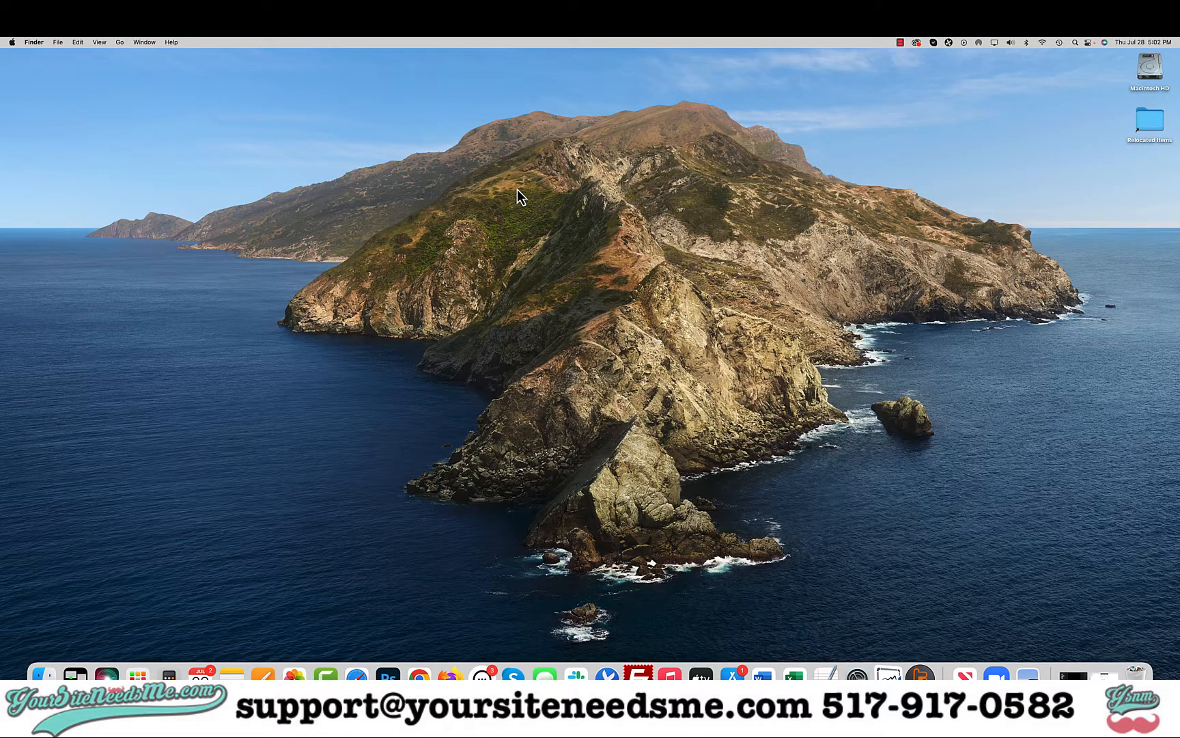
# Find Automator among the installed applications by searching for "automat" and launch it.
pyautogui.click(137, 674)
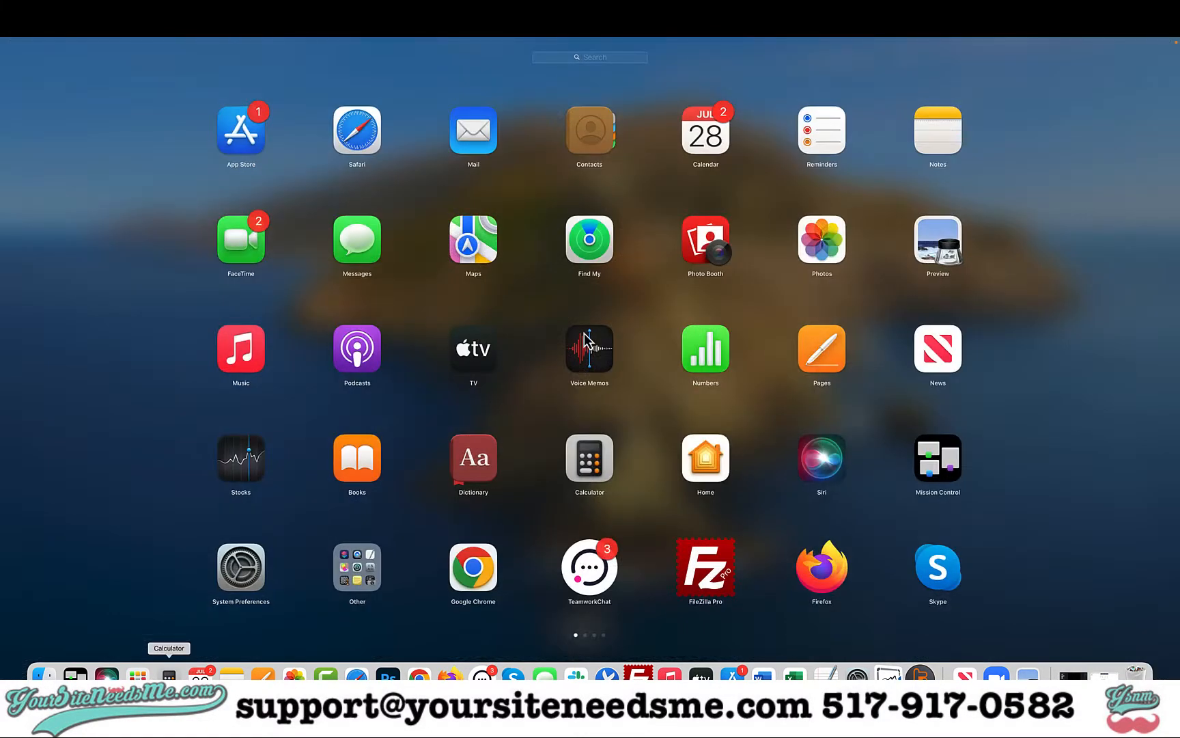
pyautogui.click(589, 60)
pyautogui.write('automat')
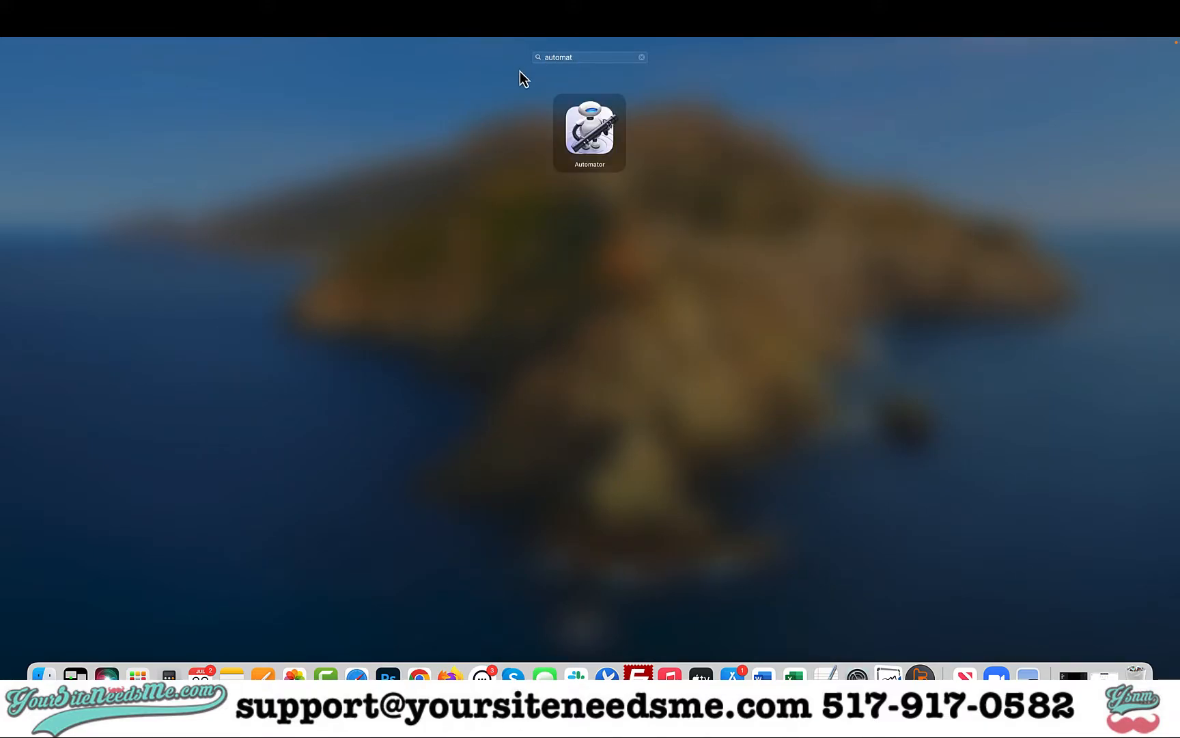
pyautogui.click(600, 142)
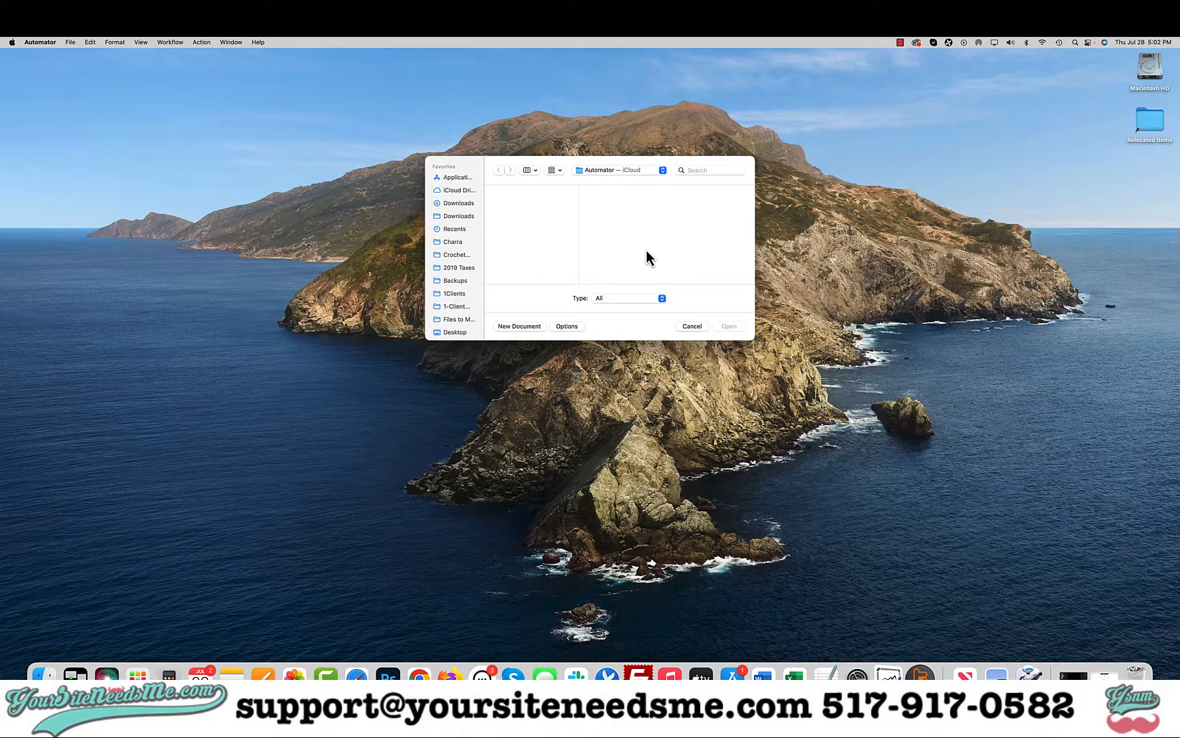
# Create a new Automator document of the Quick Action type.
pyautogui.click(532, 327)
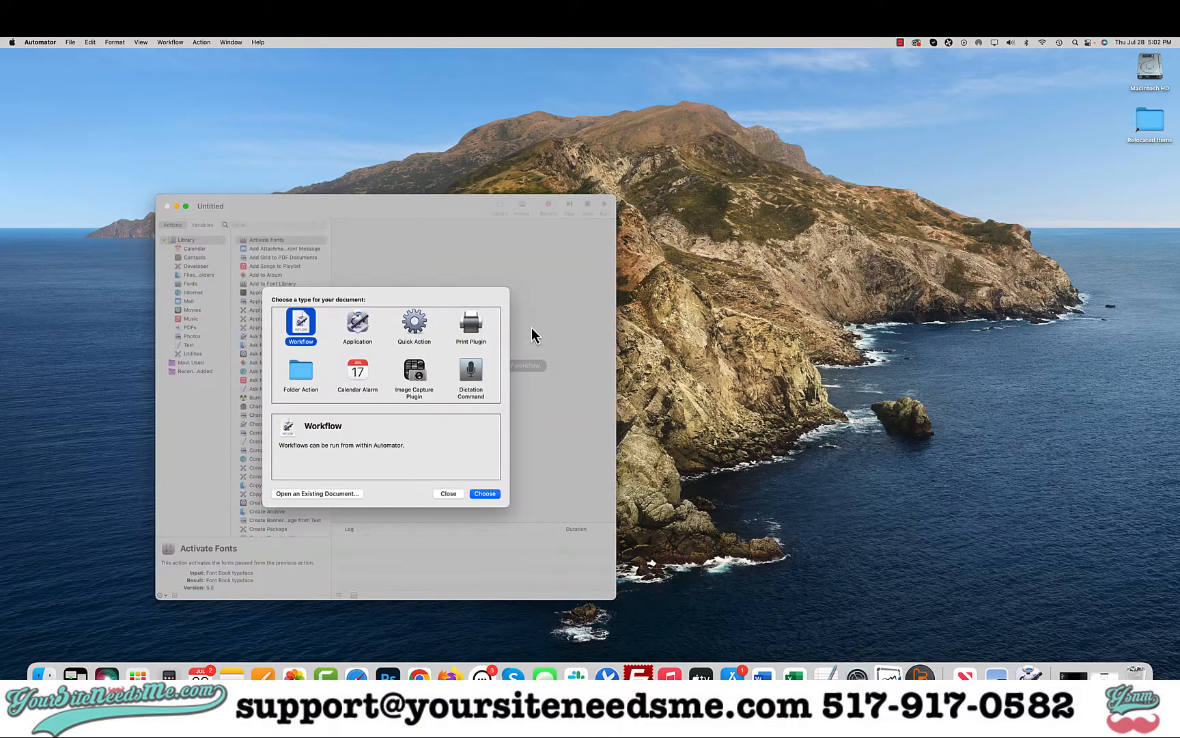
pyautogui.click(414, 327)
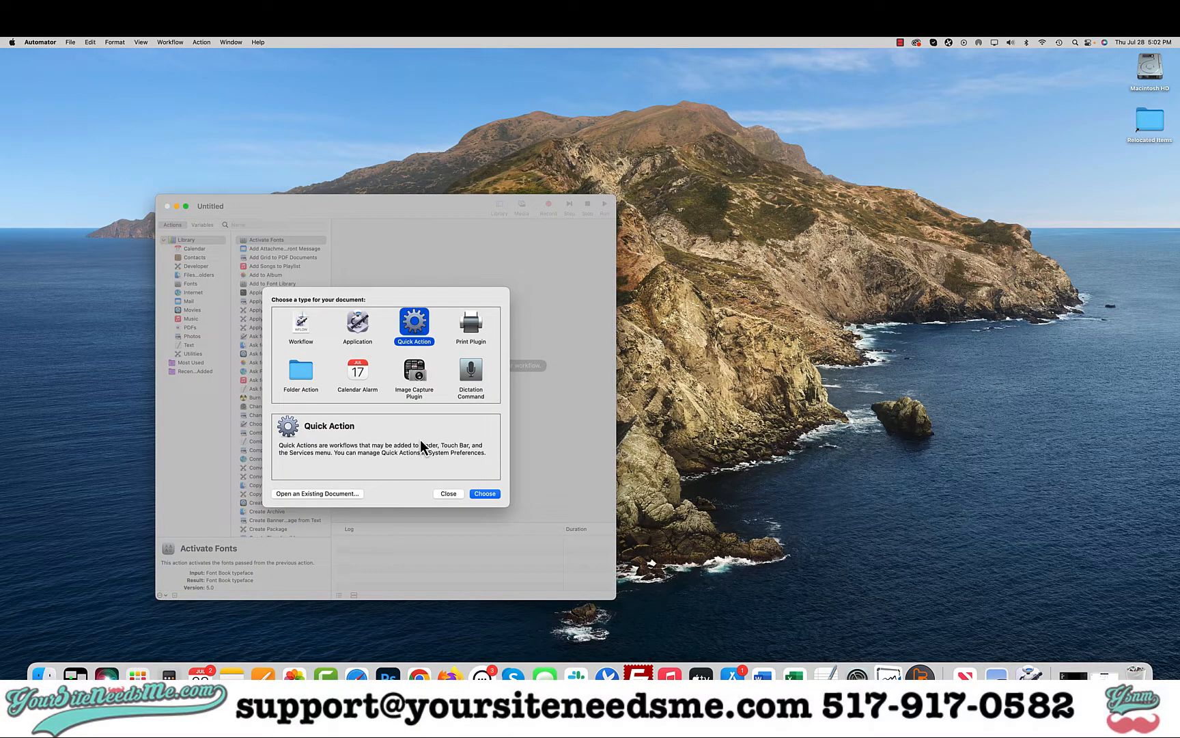
pyautogui.click(485, 495)
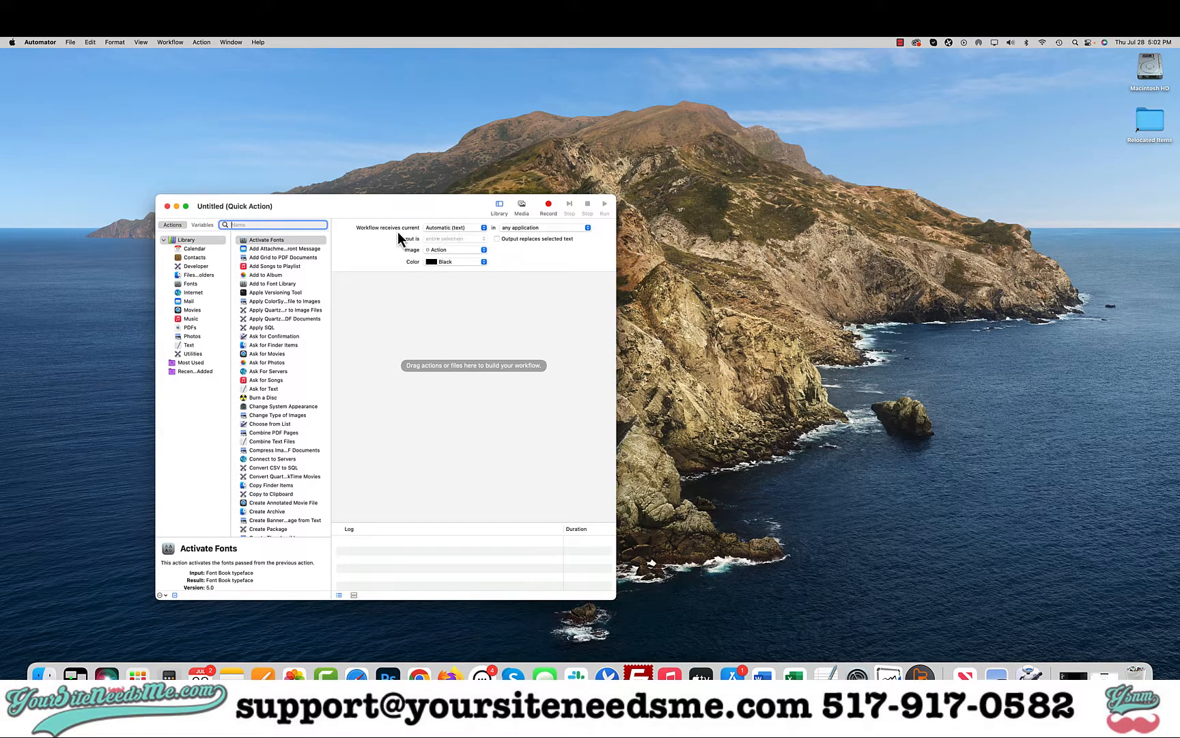
pyautogui.click(525, 228)
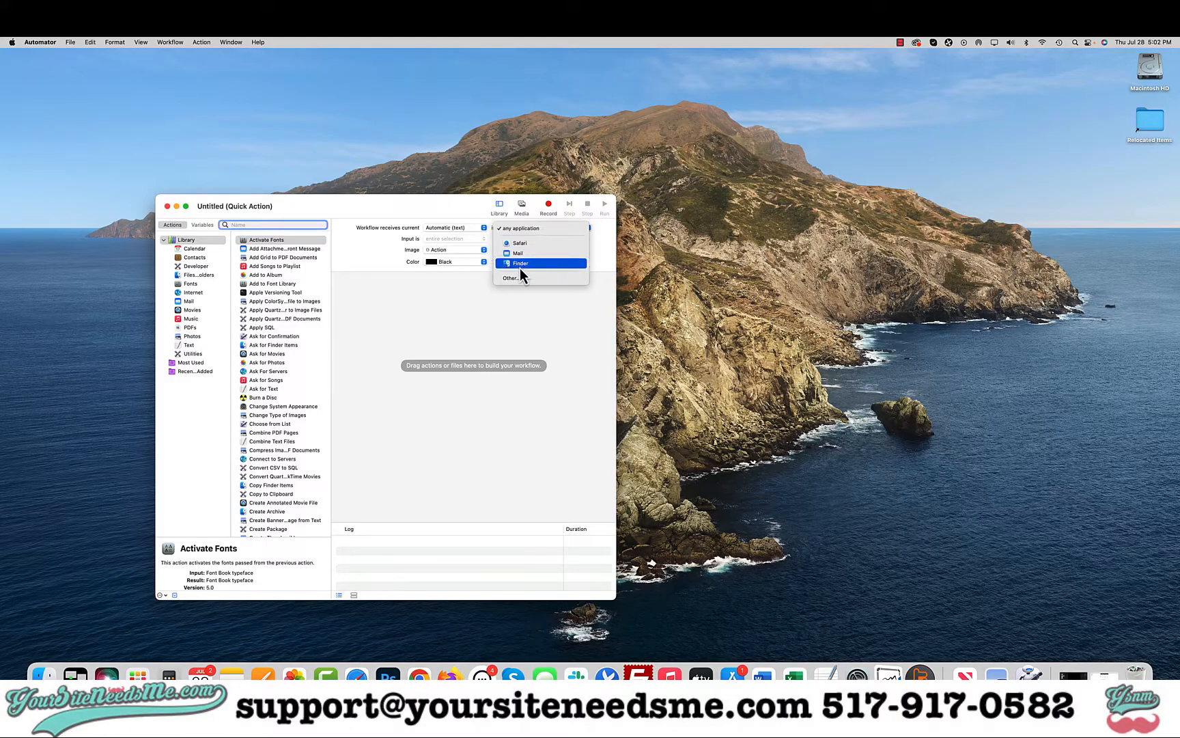
pyautogui.click(480, 219)
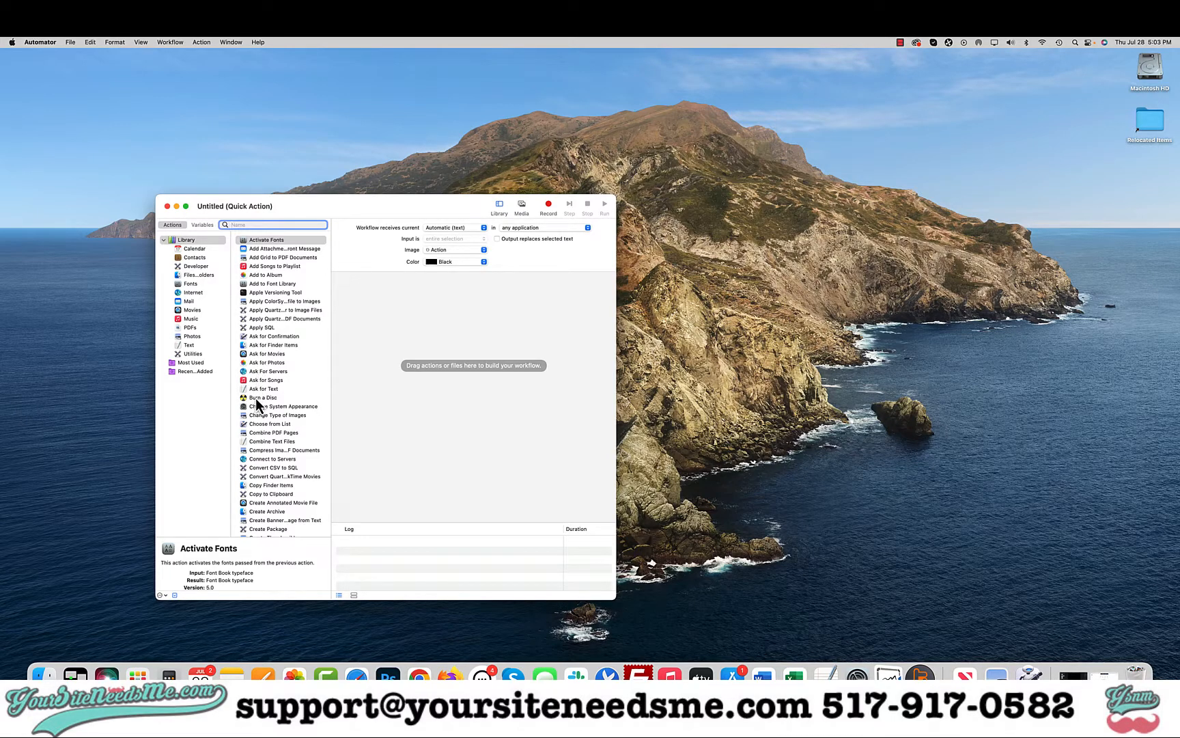
# Add the Scale Images action from the Photos library to the workflow, including a Copy Finder Items action that preserves the originals.
pyautogui.click(193, 337)
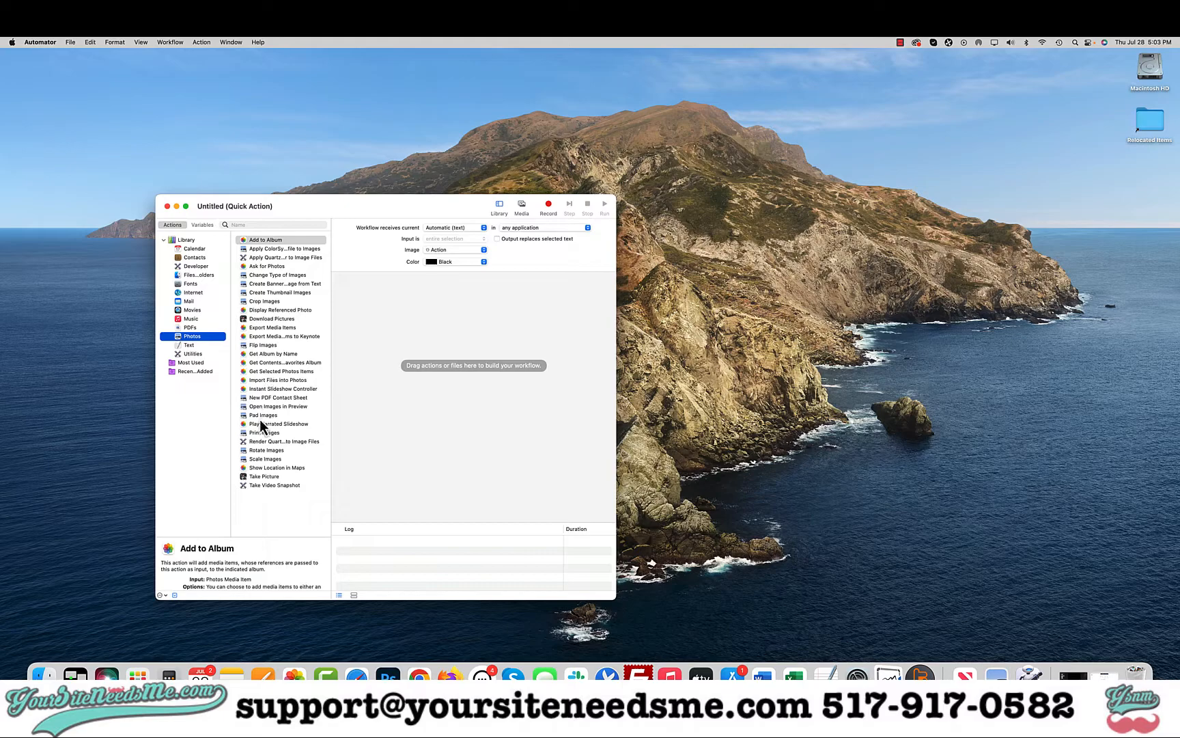
pyautogui.click(257, 460)
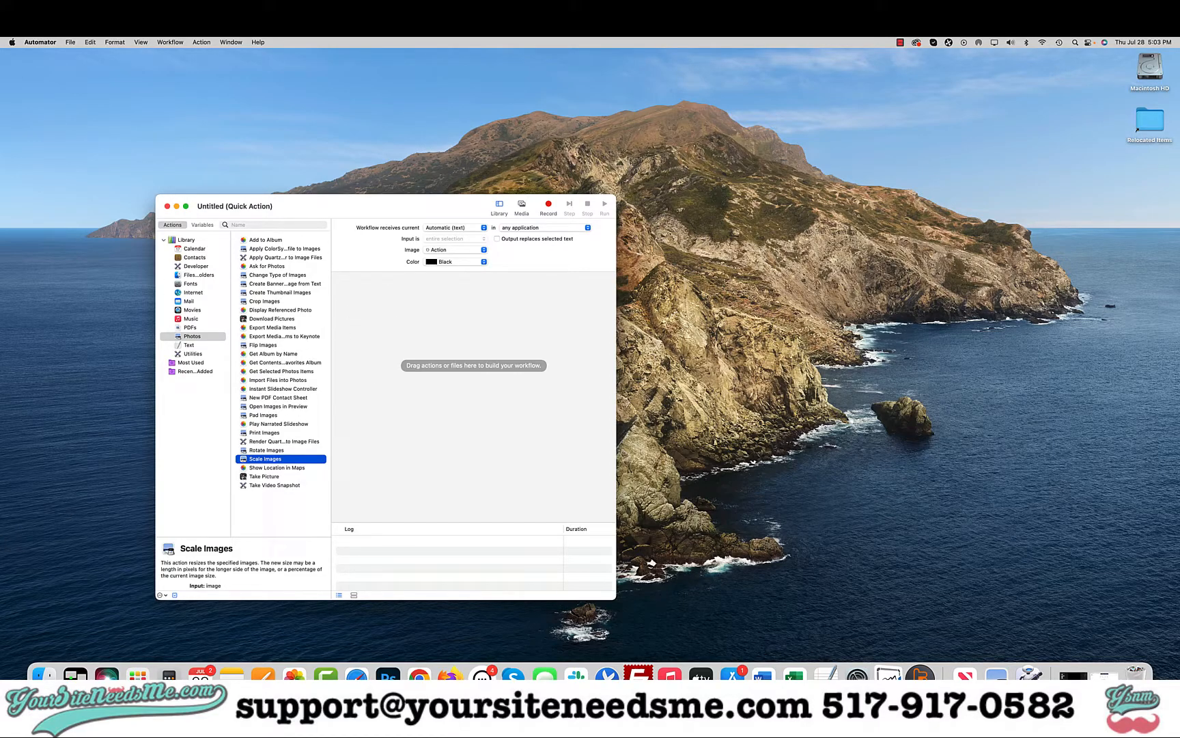
pyautogui.moveTo(207, 336); pyautogui.dragTo(227, 366)
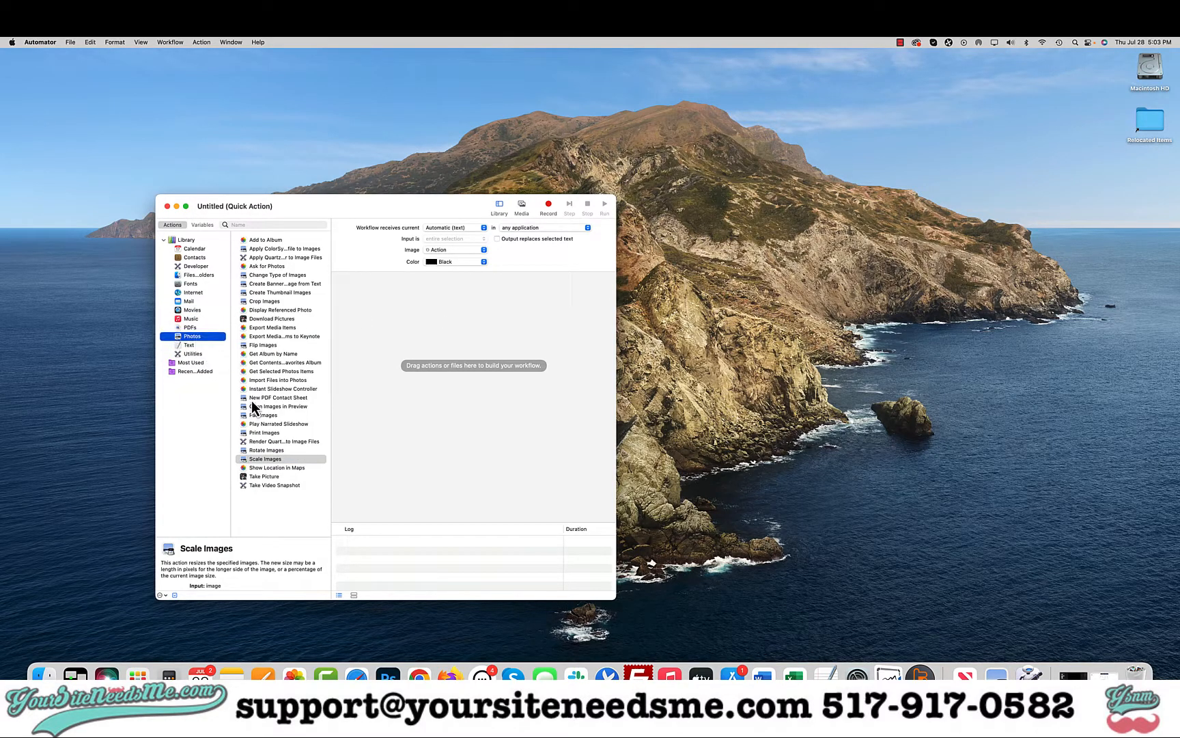
pyautogui.moveTo(276, 459); pyautogui.dragTo(418, 403)
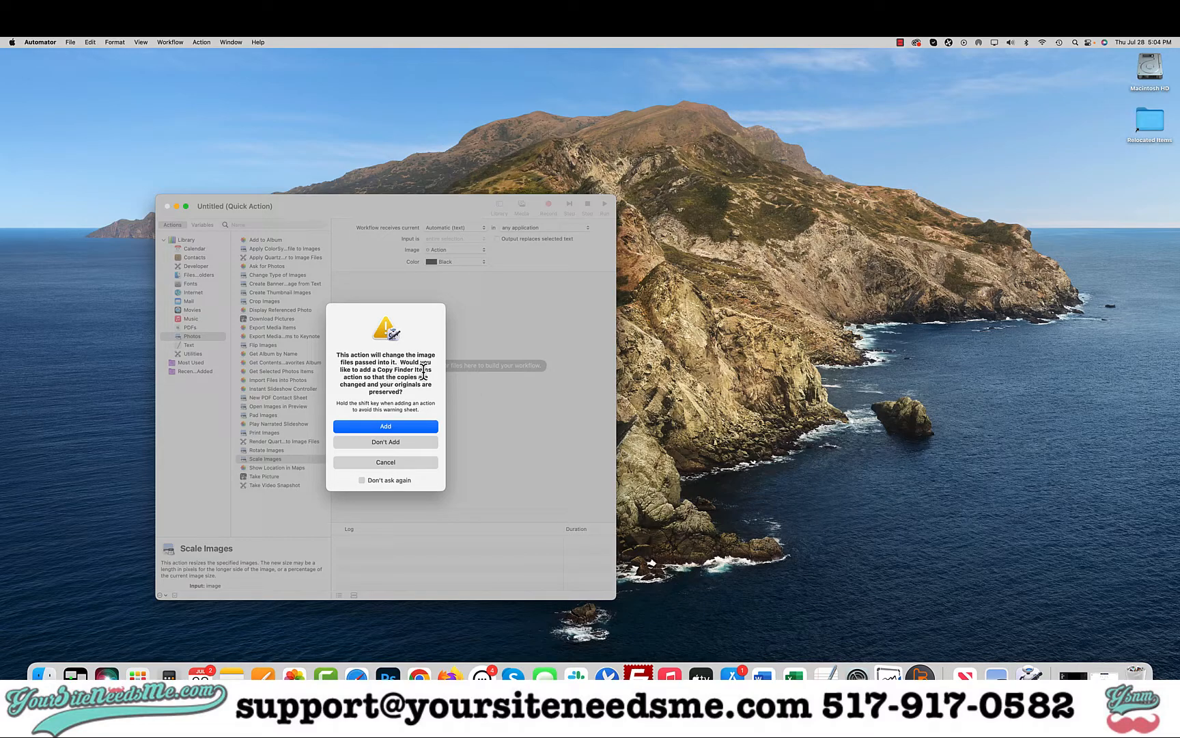
pyautogui.click(392, 432)
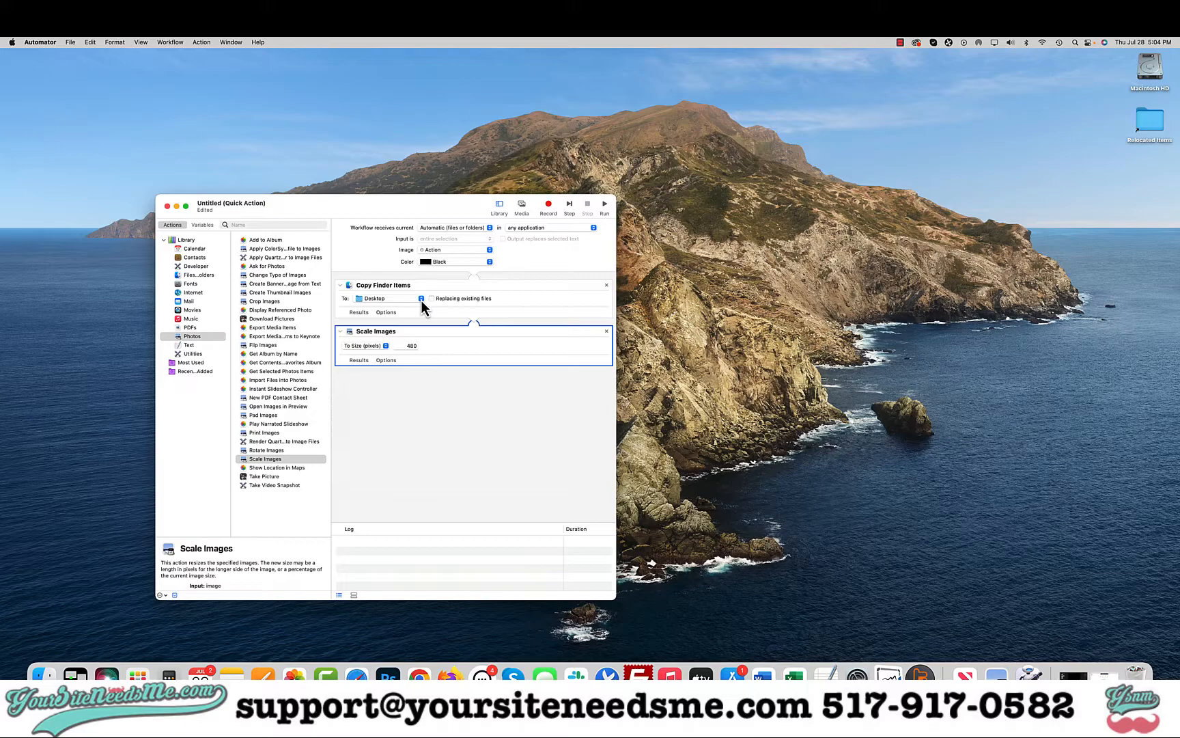
# Set Copy Finder Items to copy to Downloads and Scale Images to scale by percentage at 50.
pyautogui.click(422, 301)
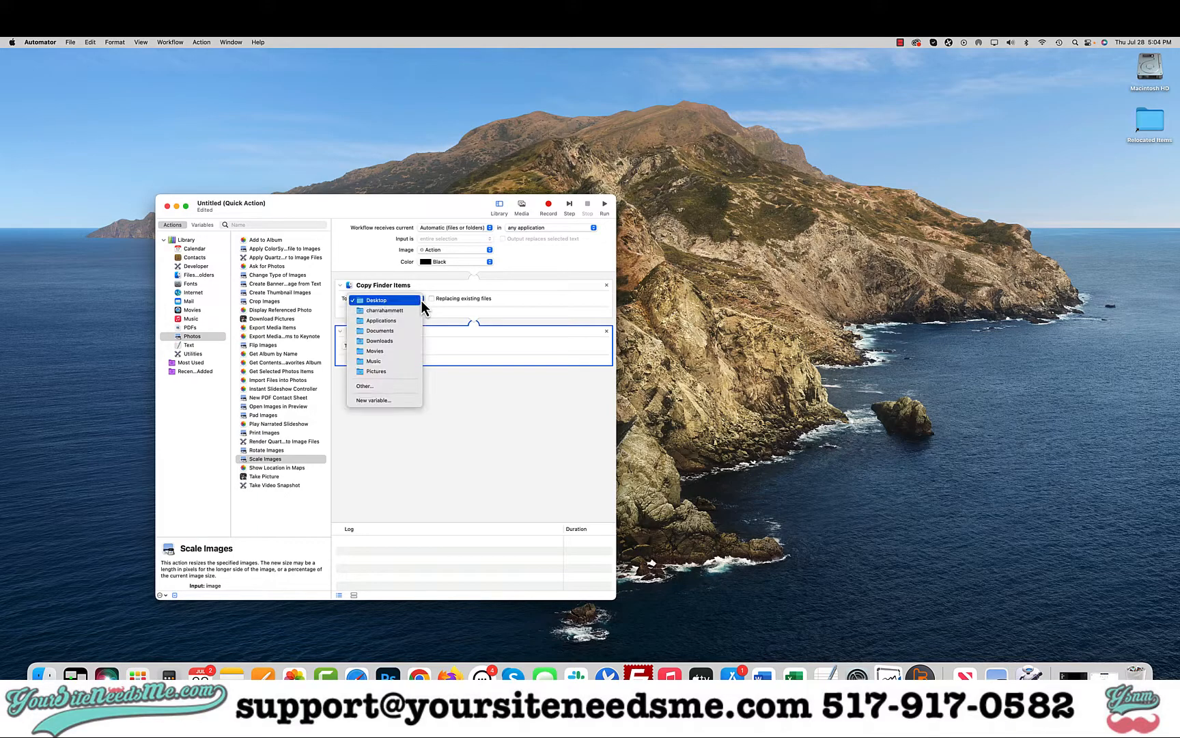
pyautogui.click(396, 341)
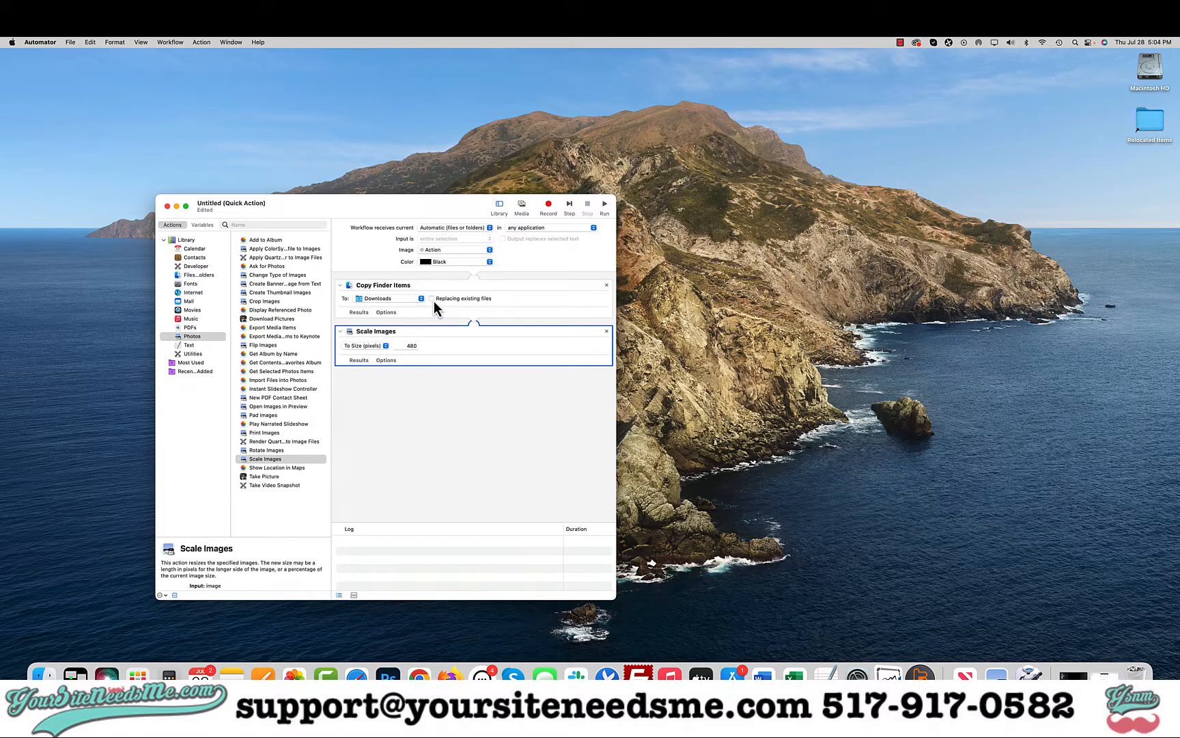
pyautogui.doubleClick(407, 345)
pyautogui.write('560')
pyautogui.click(381, 347)
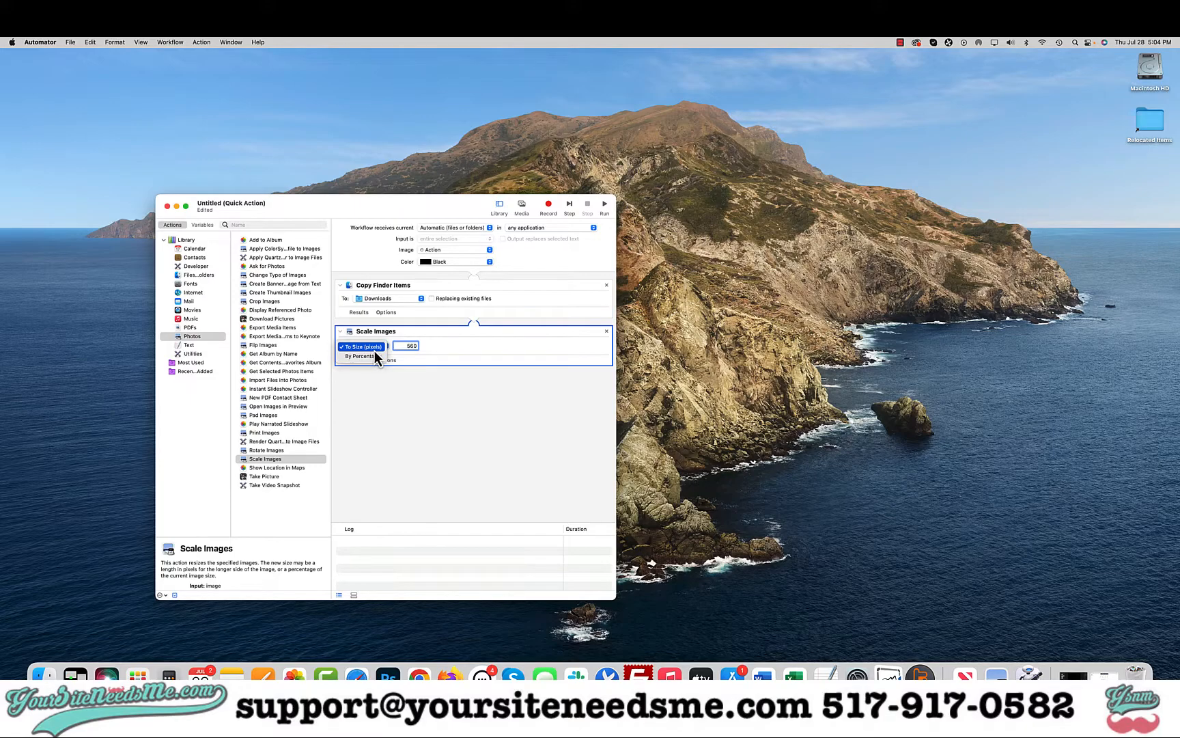
pyautogui.click(373, 355)
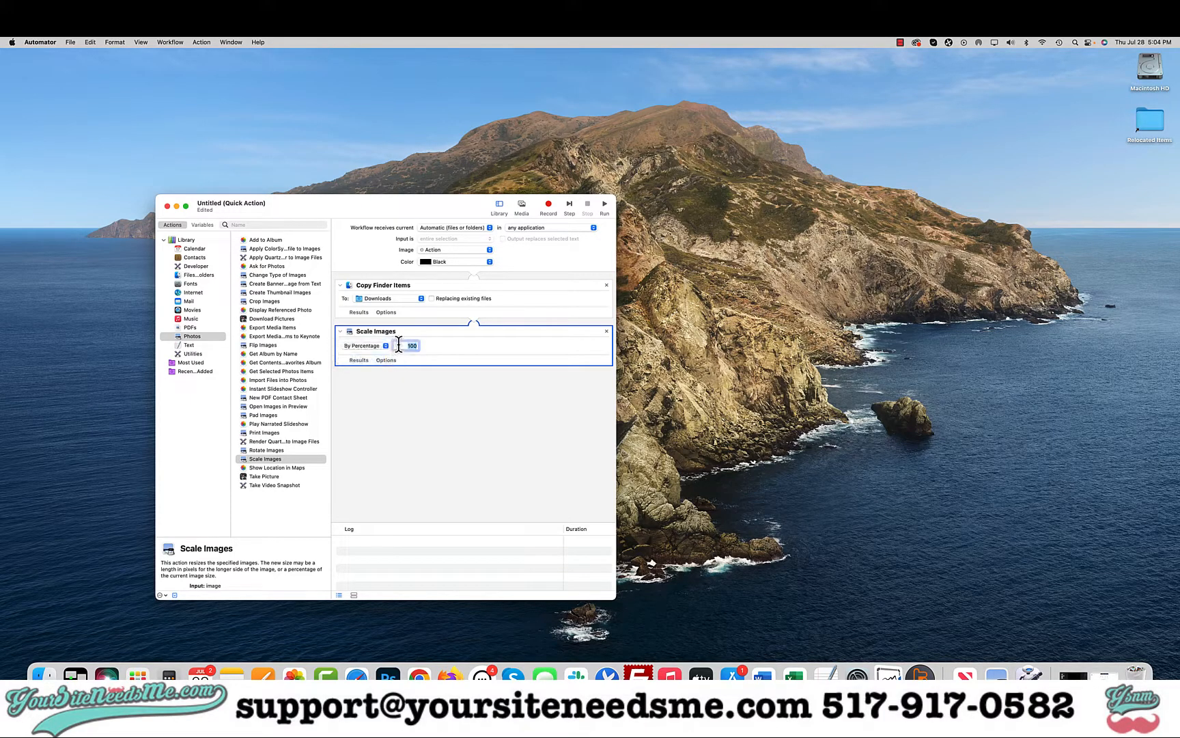
pyautogui.write('50')
# Add the Rename Finder Items action from the files and folders library below Scale Images, including its protective Copy Finder Items action.
pyautogui.click(194, 275)
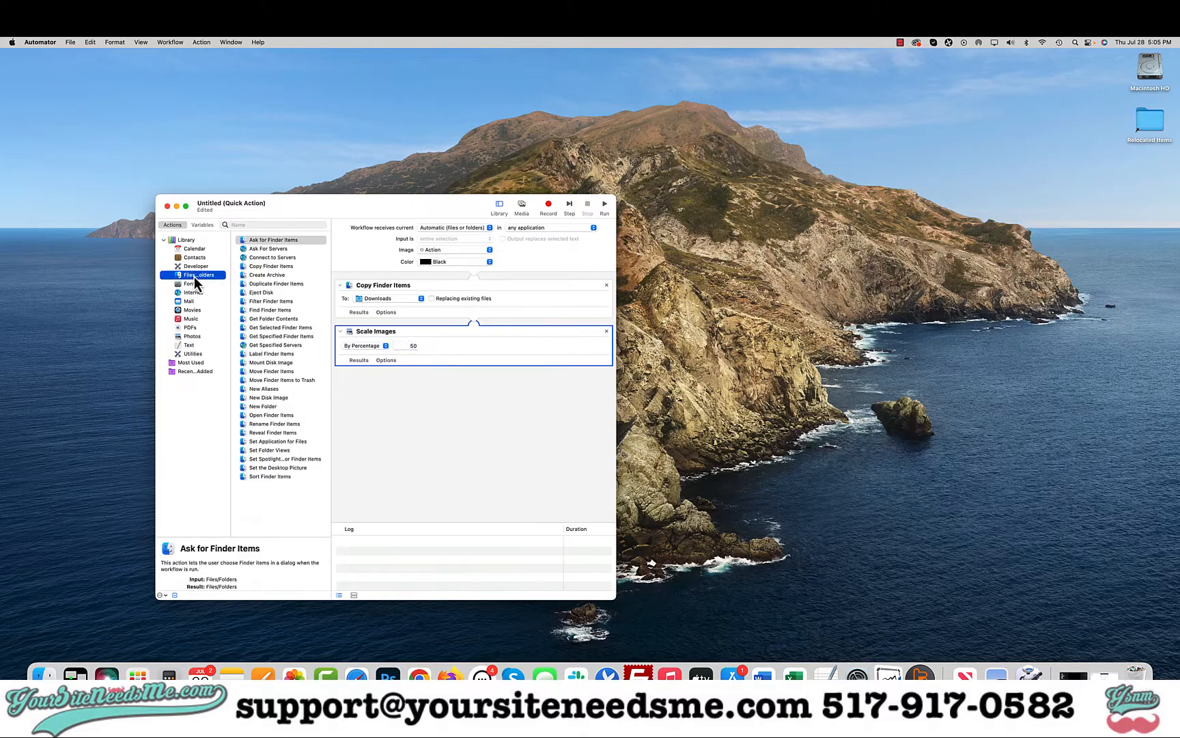
pyautogui.click(277, 423)
pyautogui.moveTo(321, 427); pyautogui.dragTo(409, 407)
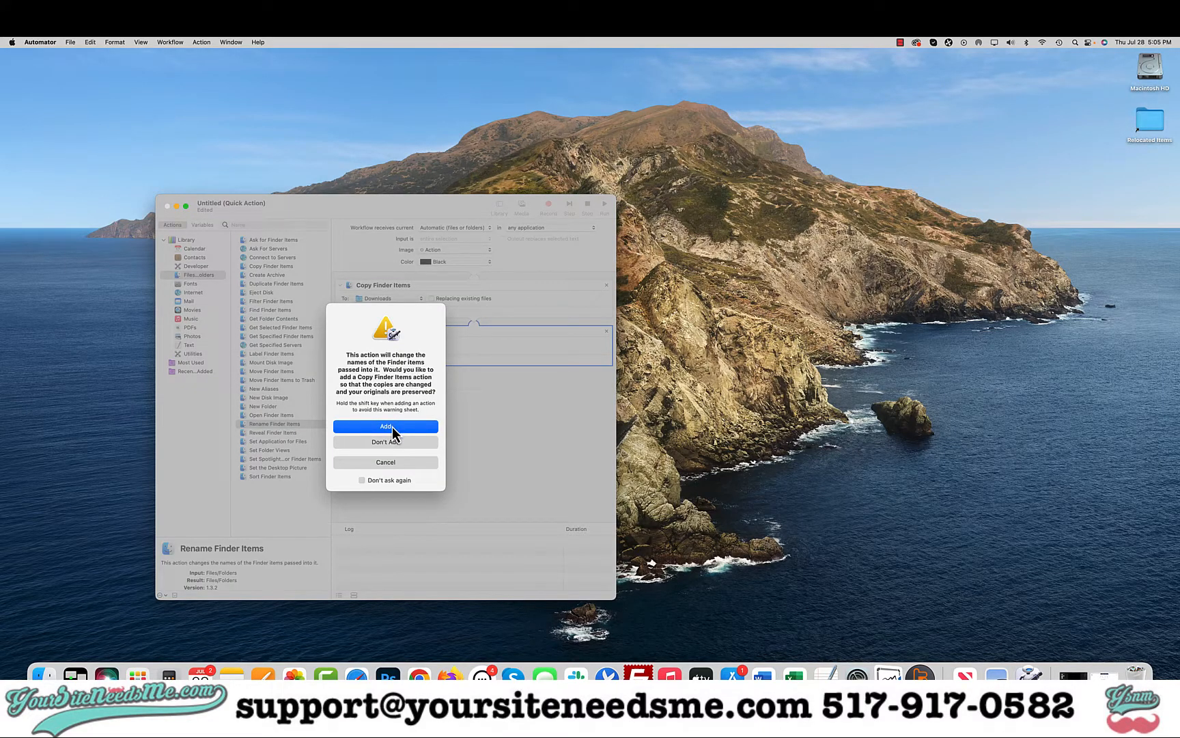
pyautogui.click(393, 427)
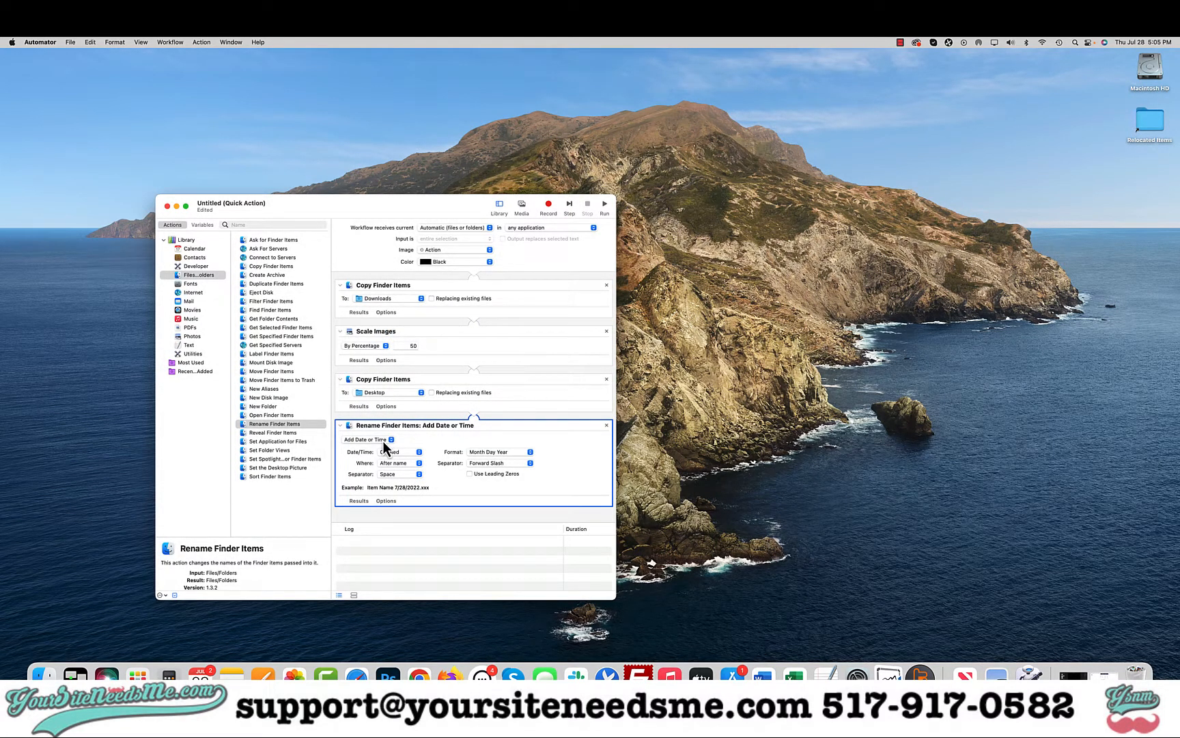
# Configure Rename Finder Items to add the text "-scaled50percent" to the file name.
pyautogui.click(382, 441)
pyautogui.click(381, 450)
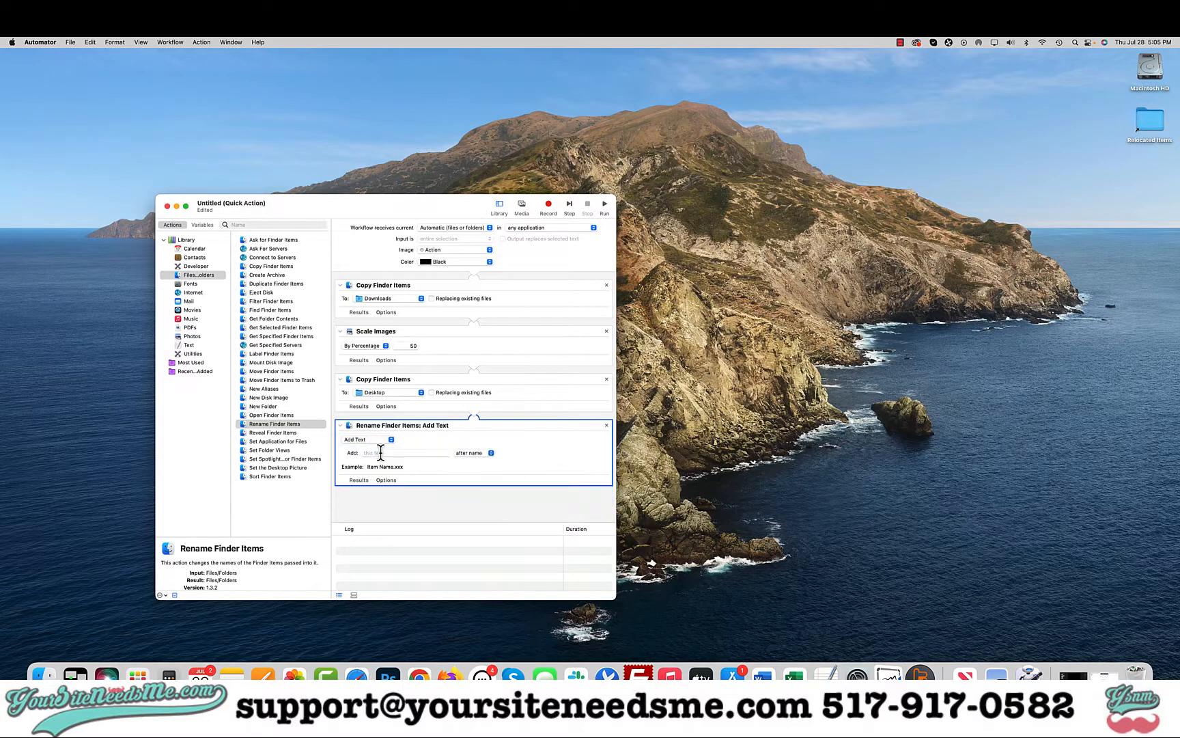
pyautogui.click(380, 453)
pyautogui.write('-scaled50percent')
# Keep Downloads as the first copy destination and set the workflow to receive image files as input.
pyautogui.click(377, 305)
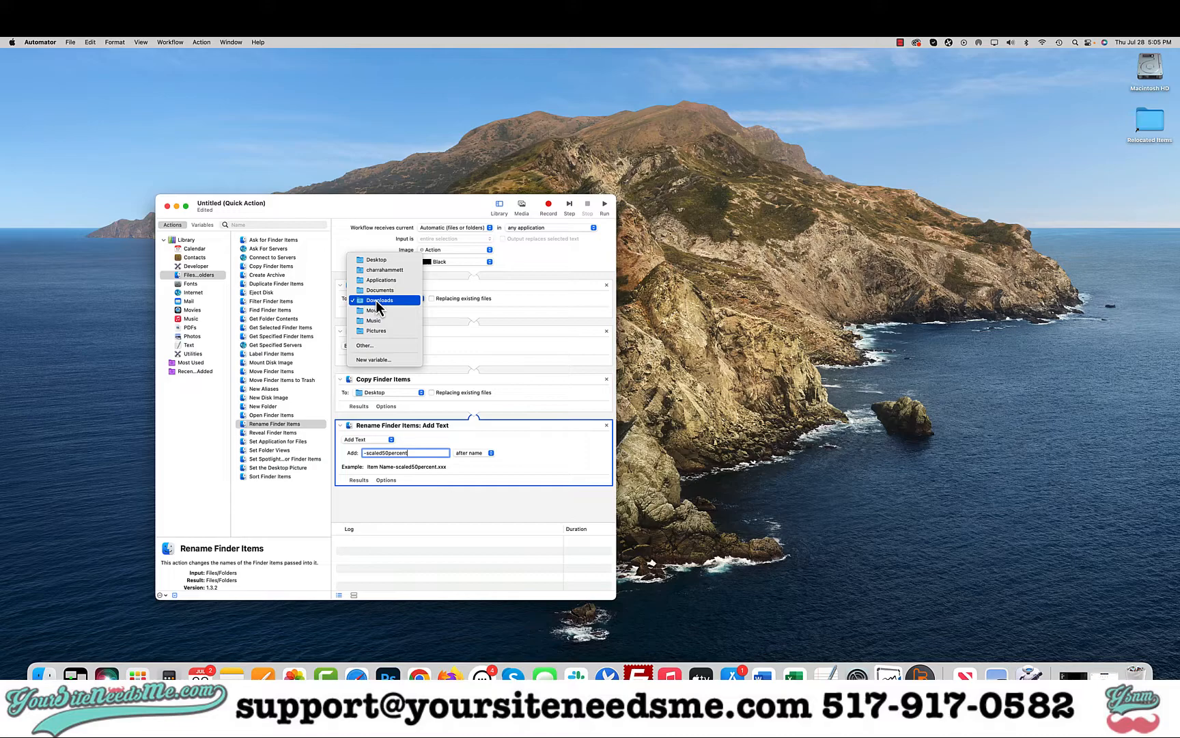
pyautogui.click(375, 300)
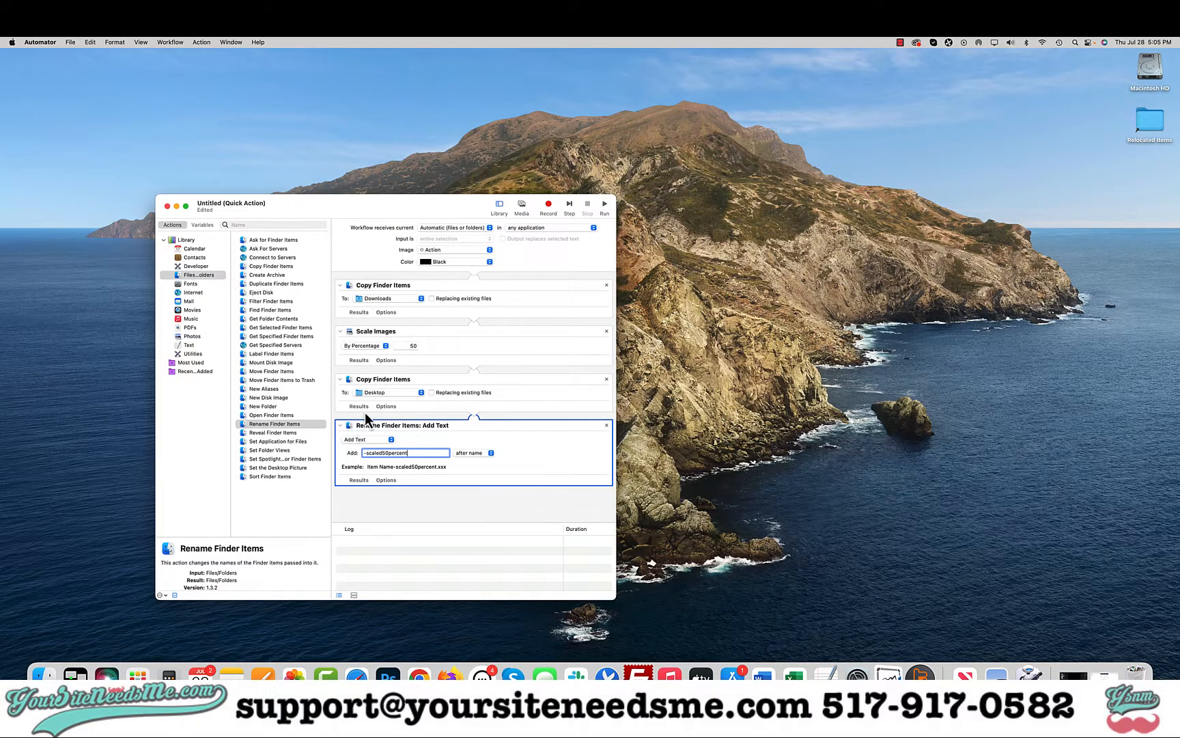
pyautogui.click(477, 230)
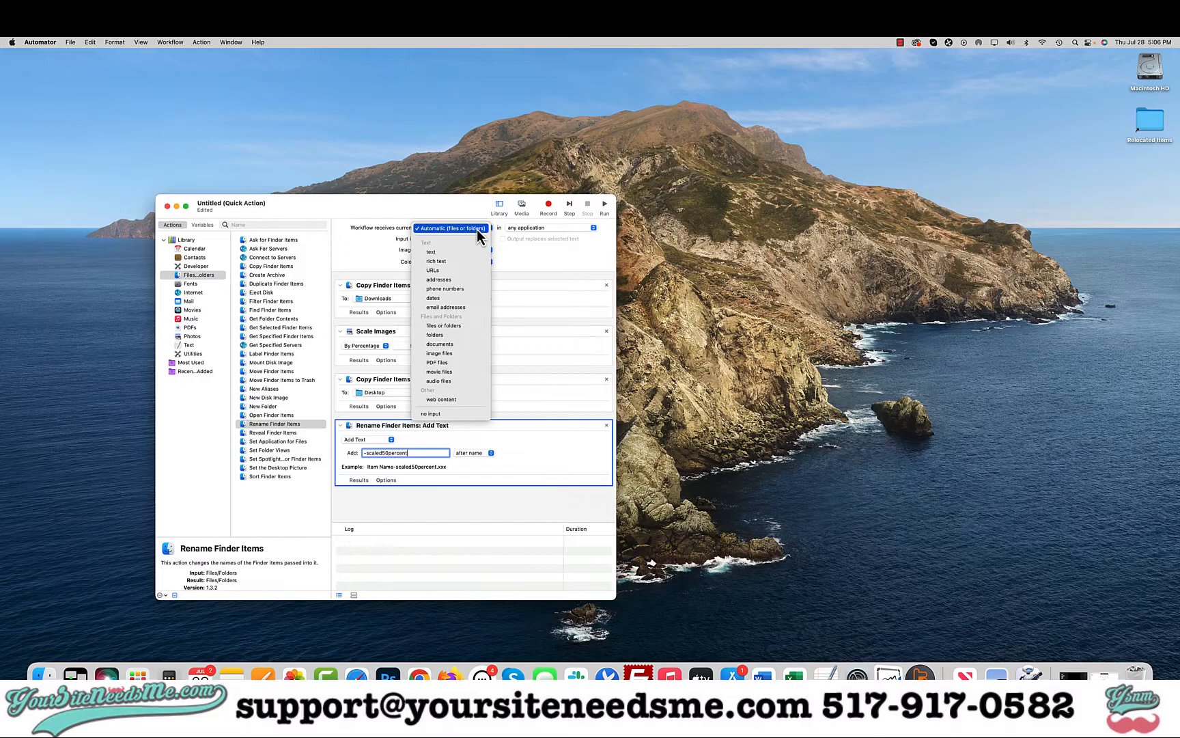
pyautogui.click(448, 354)
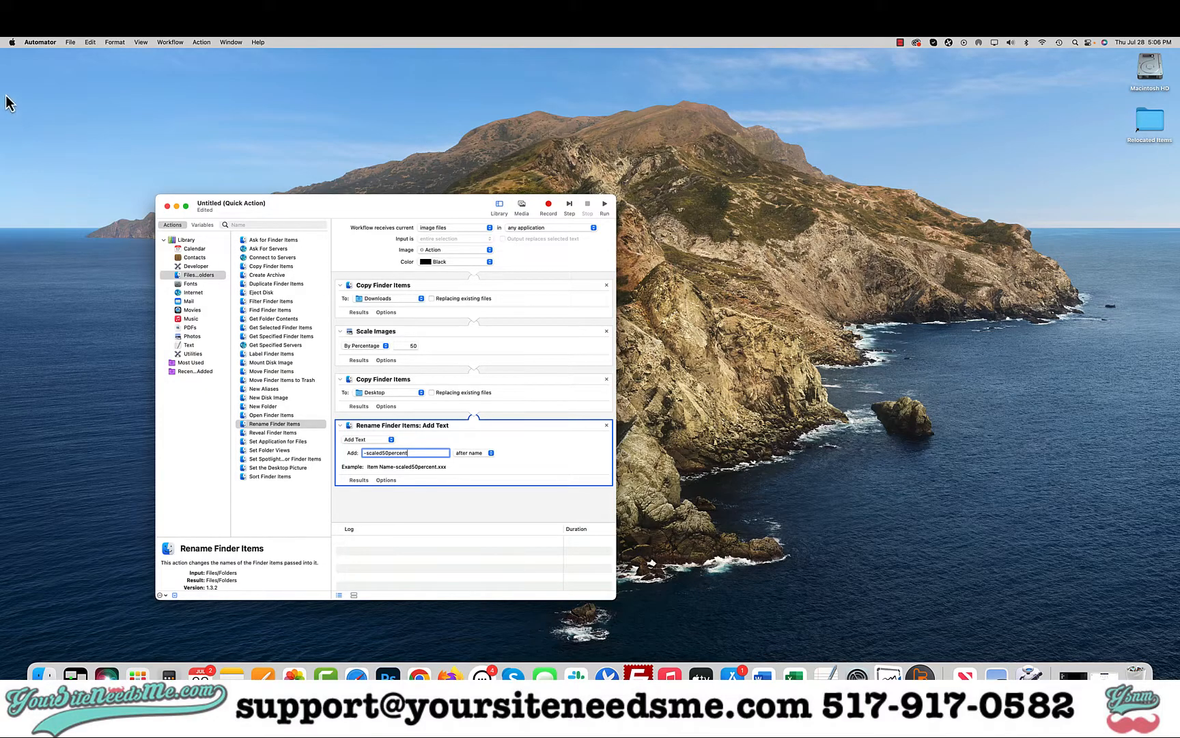
# Save the quick action under the name "Scale 50%".
pyautogui.click(69, 43)
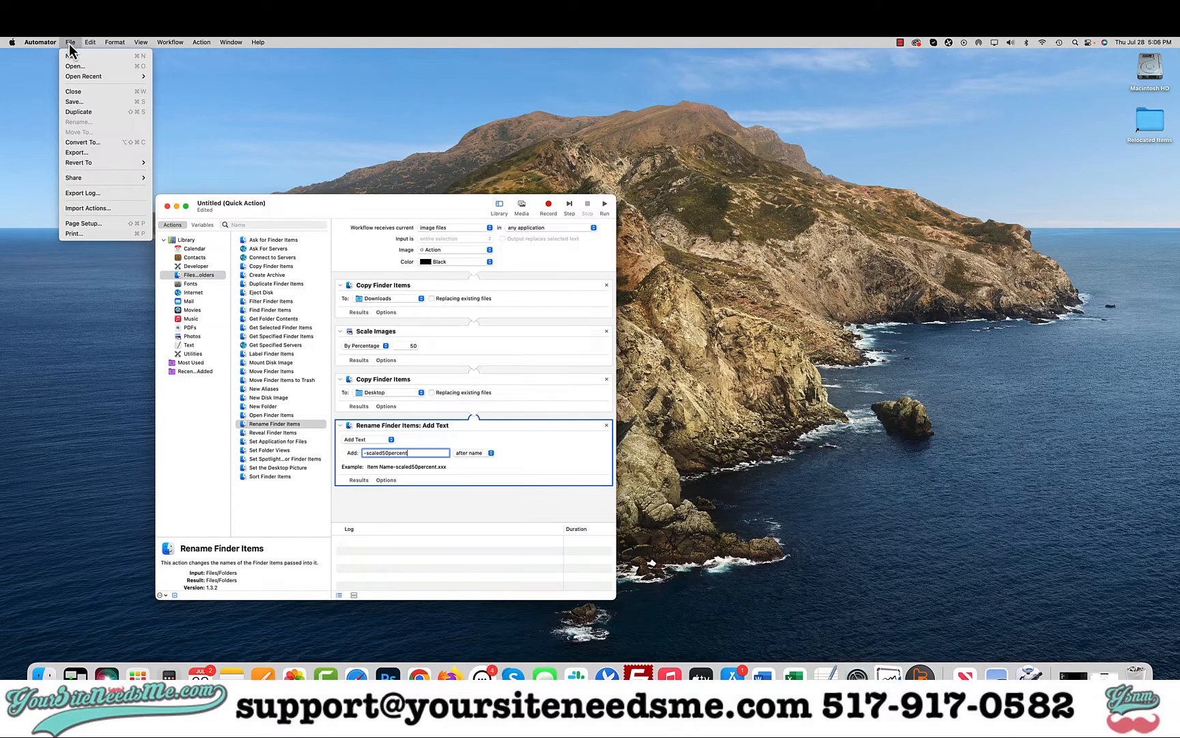
pyautogui.click(86, 101)
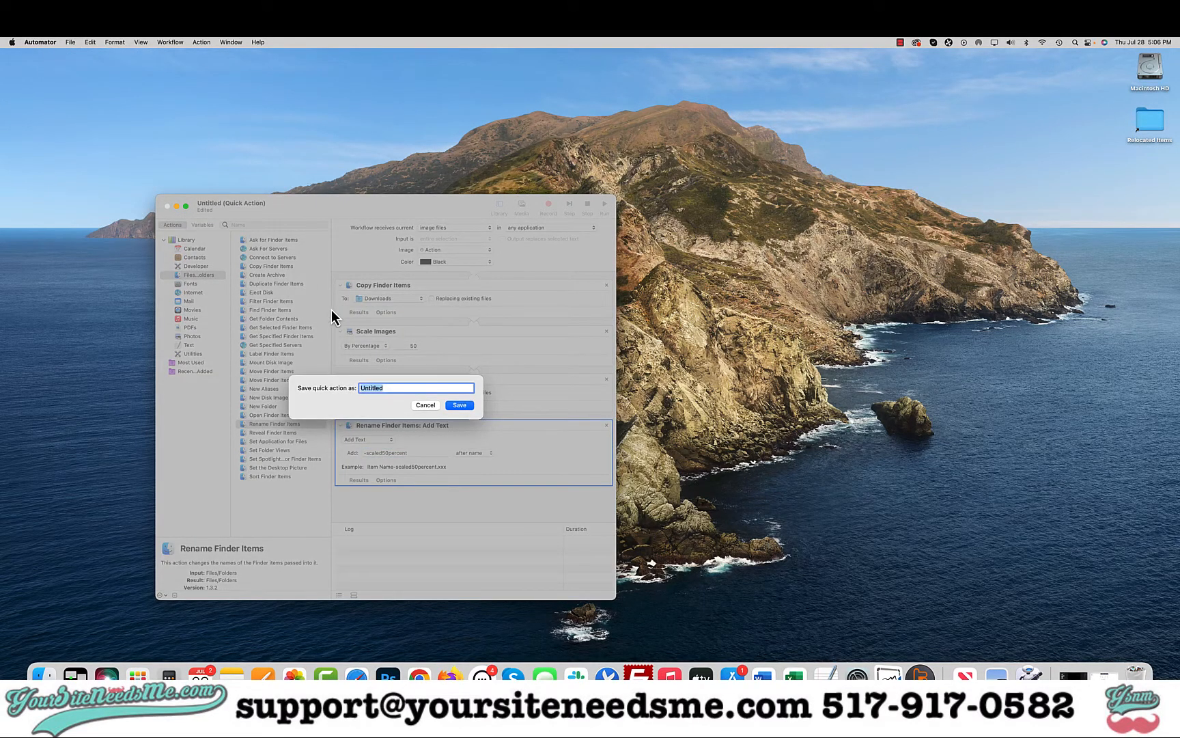
pyautogui.write('Scale 5-%')
pyautogui.press('BackSpace')
pyautogui.press('BackSpace')
pyautogui.write('0%')
pyautogui.click(460, 405)
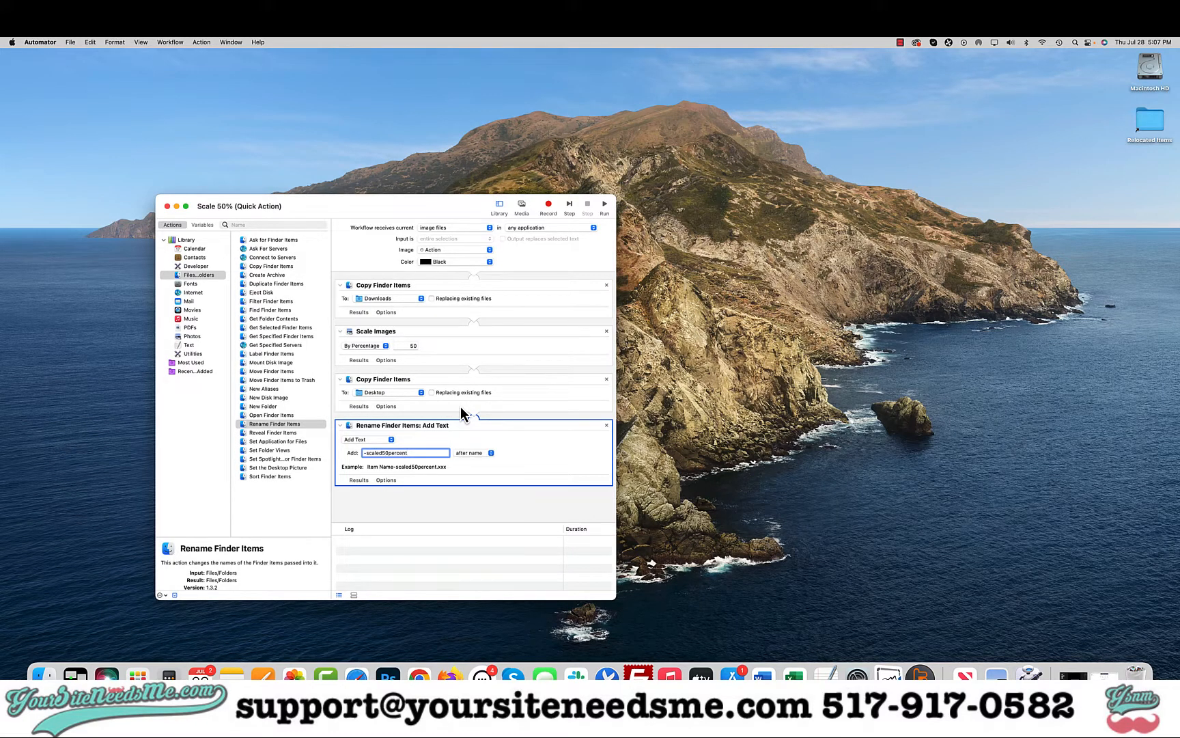
# Switch to Finder and select the image 1Xnip-07-26-2022-45.jpg in the Downloads folder.
pyautogui.click(43, 675)
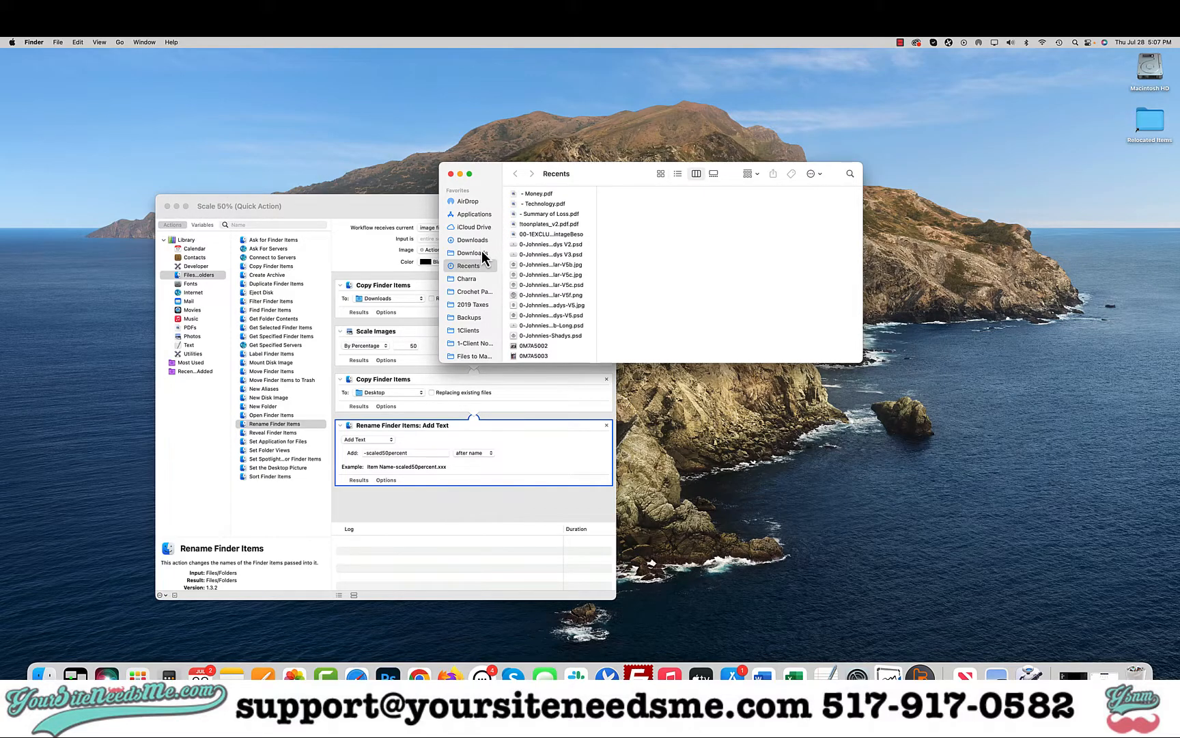
pyautogui.click(480, 241)
pyautogui.scroll(-3, 559, 278)
pyautogui.scroll(1, 549, 268)
pyautogui.click(538, 247)
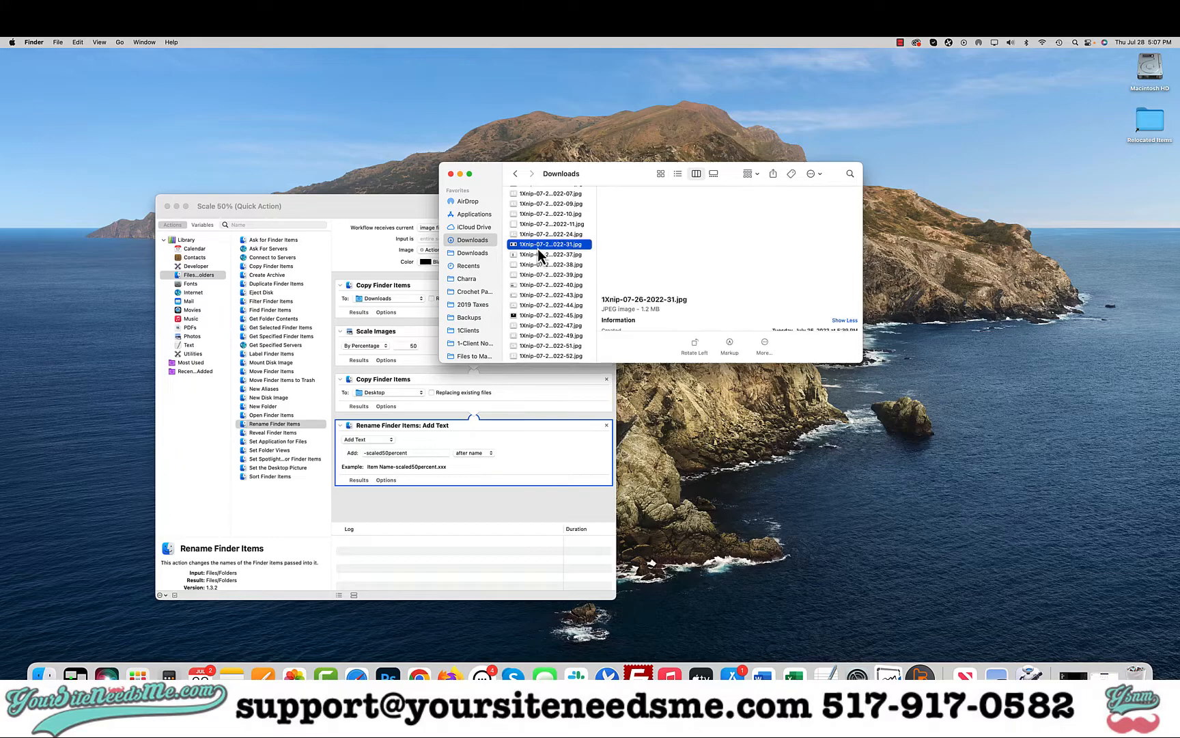
pyautogui.click(532, 316)
pyautogui.click(532, 315)
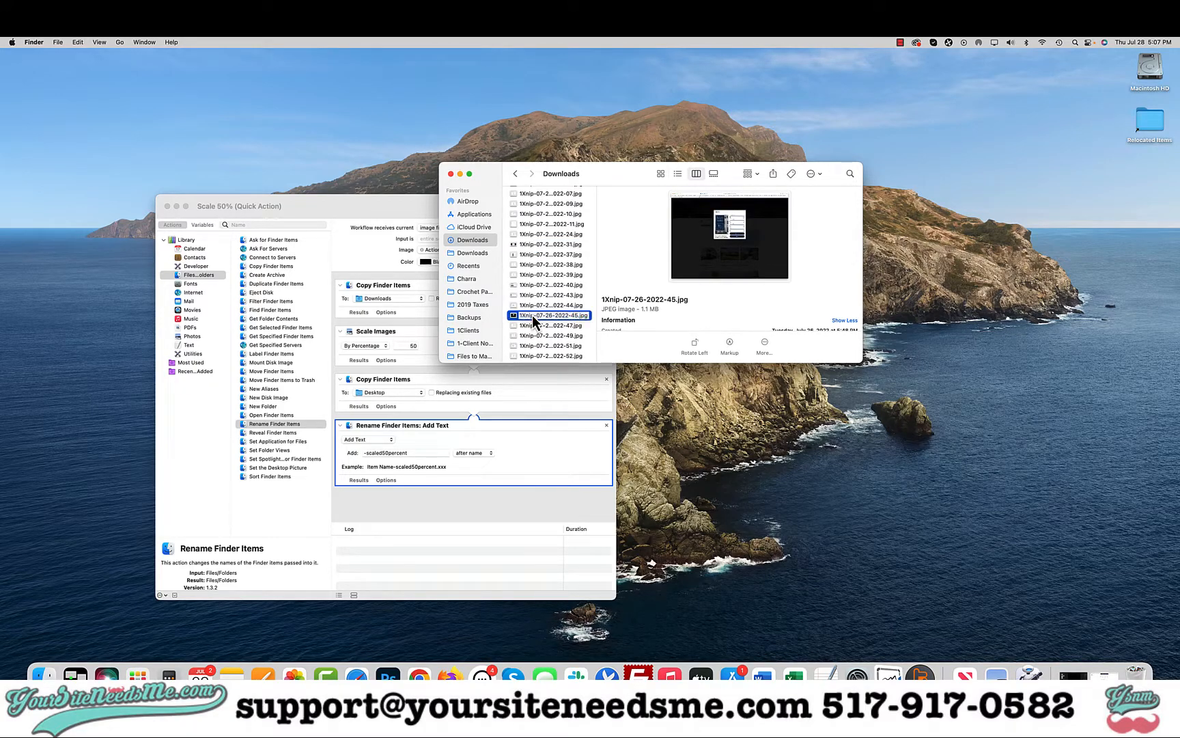
# Check the selected image's pixel dimensions in its file information.
pyautogui.rightClick(532, 314)
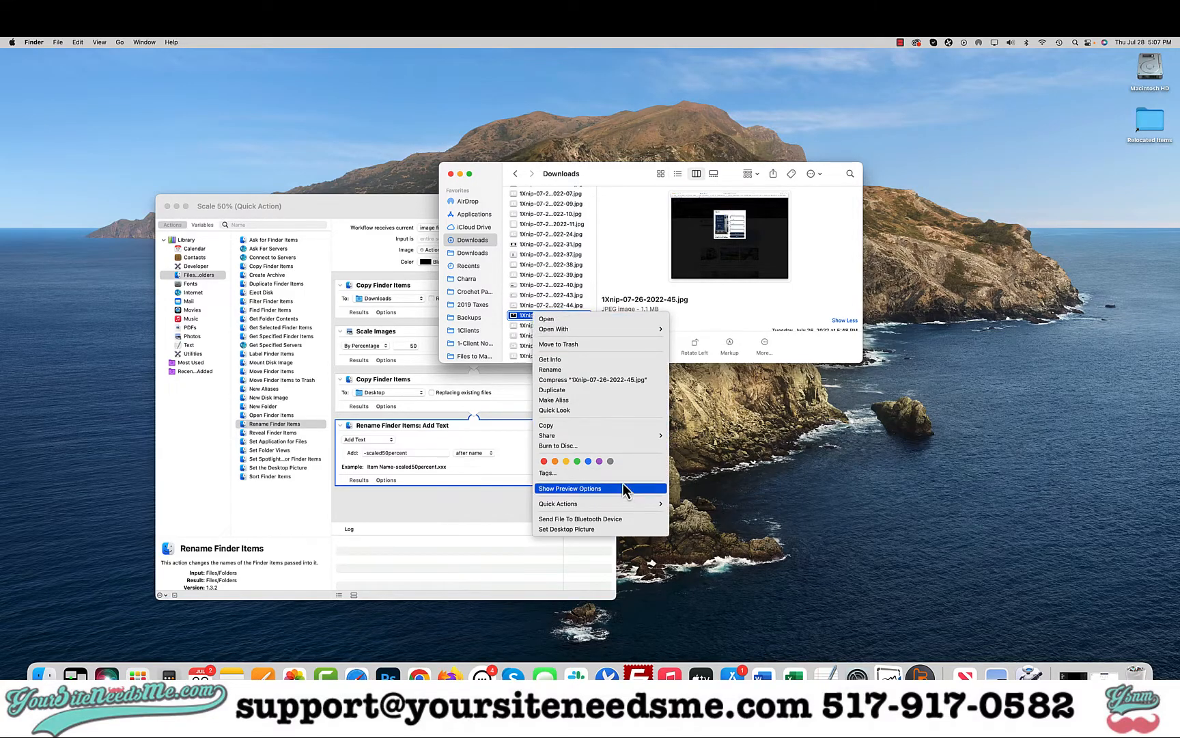
pyautogui.moveTo(627, 506)
pyautogui.click(711, 317)
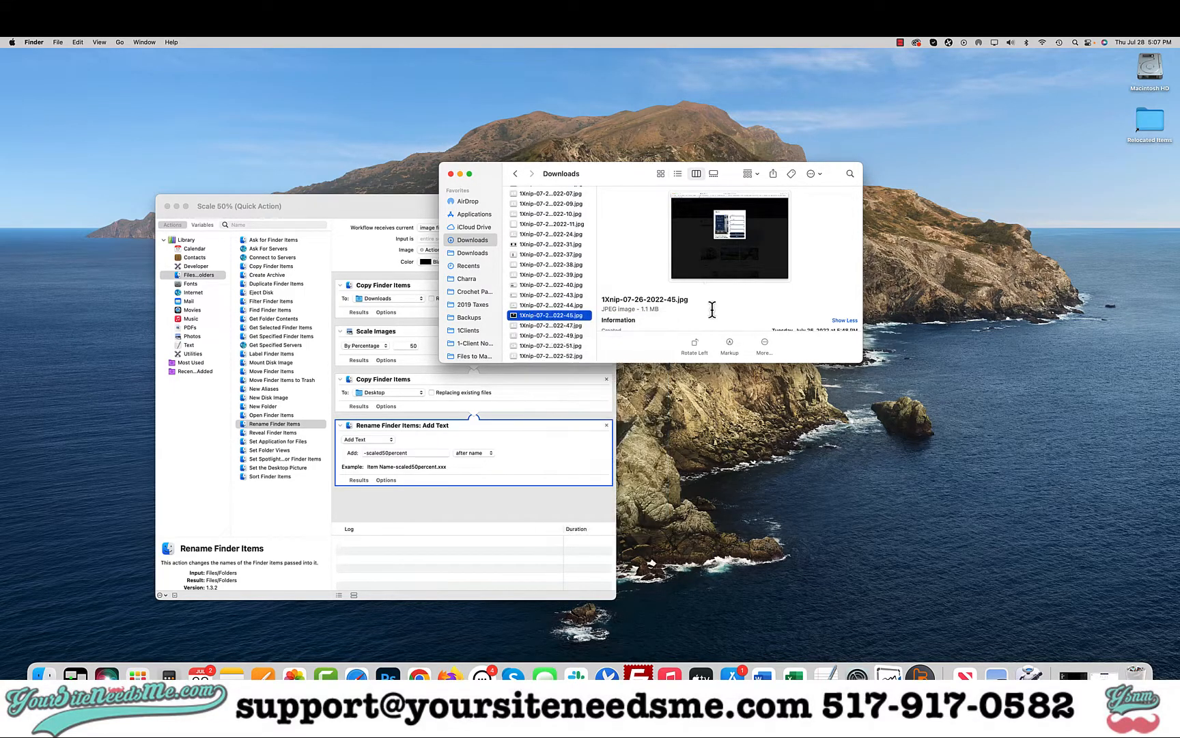
pyautogui.scroll(-2, 712, 310)
pyautogui.scroll(-1, 712, 309)
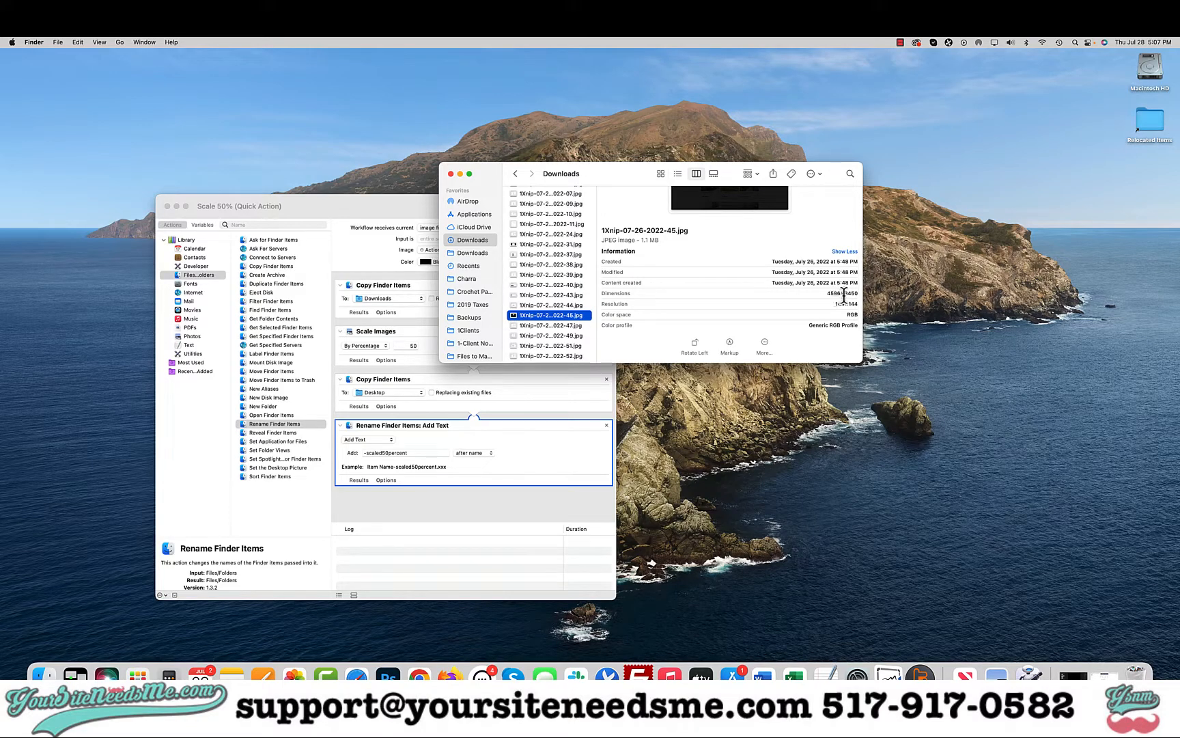
# Run the Scale 50% quick action on the selected image and allow Finder to access files in the Downloads folder.
pyautogui.rightClick(562, 318)
pyautogui.moveTo(633, 509)
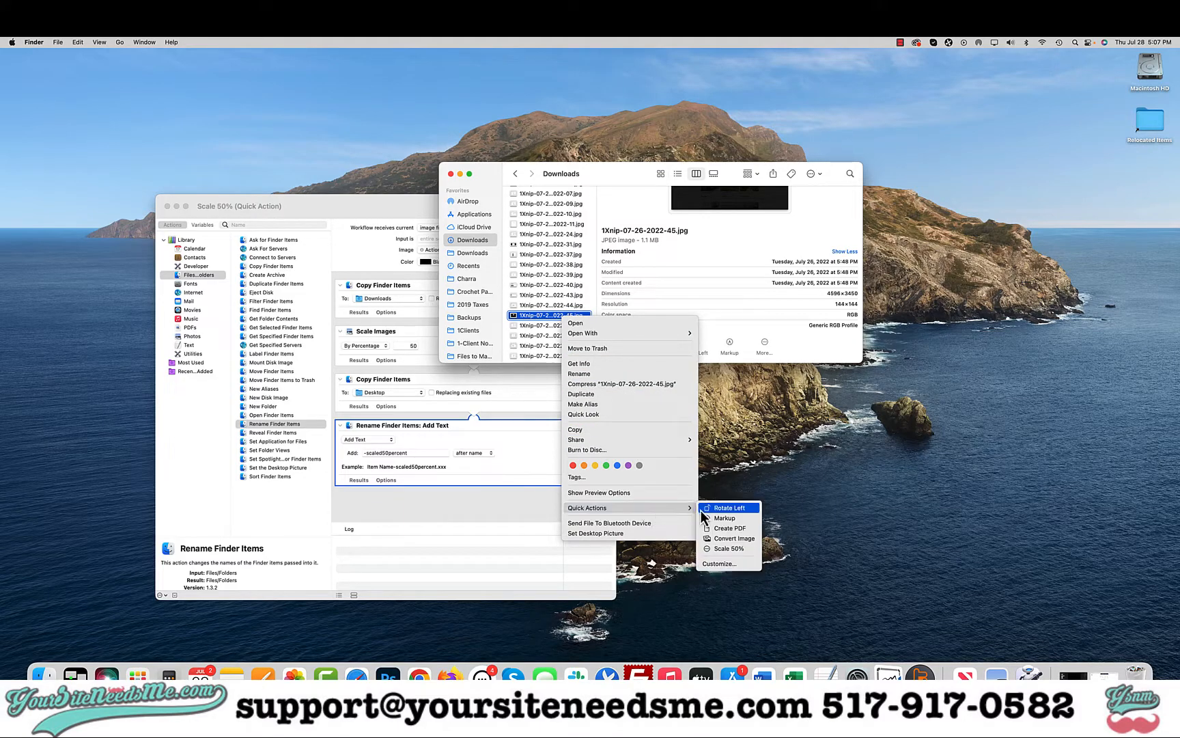
pyautogui.click(723, 550)
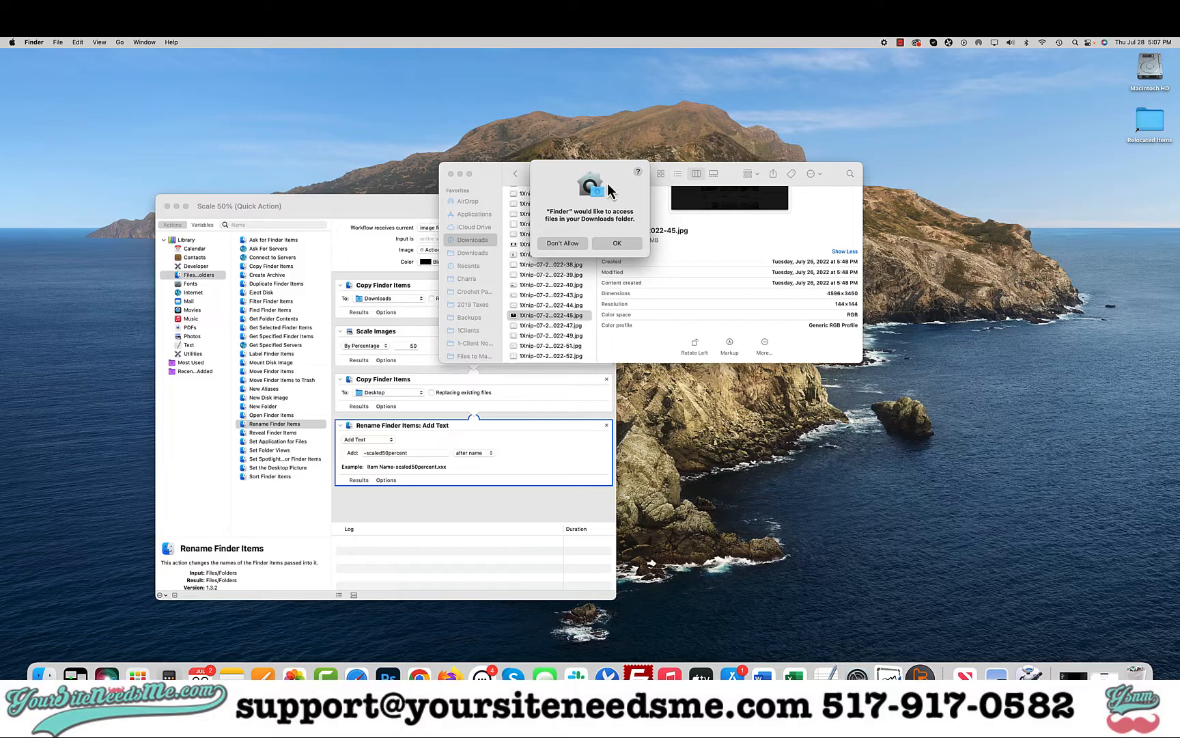
pyautogui.click(622, 243)
pyautogui.click(622, 246)
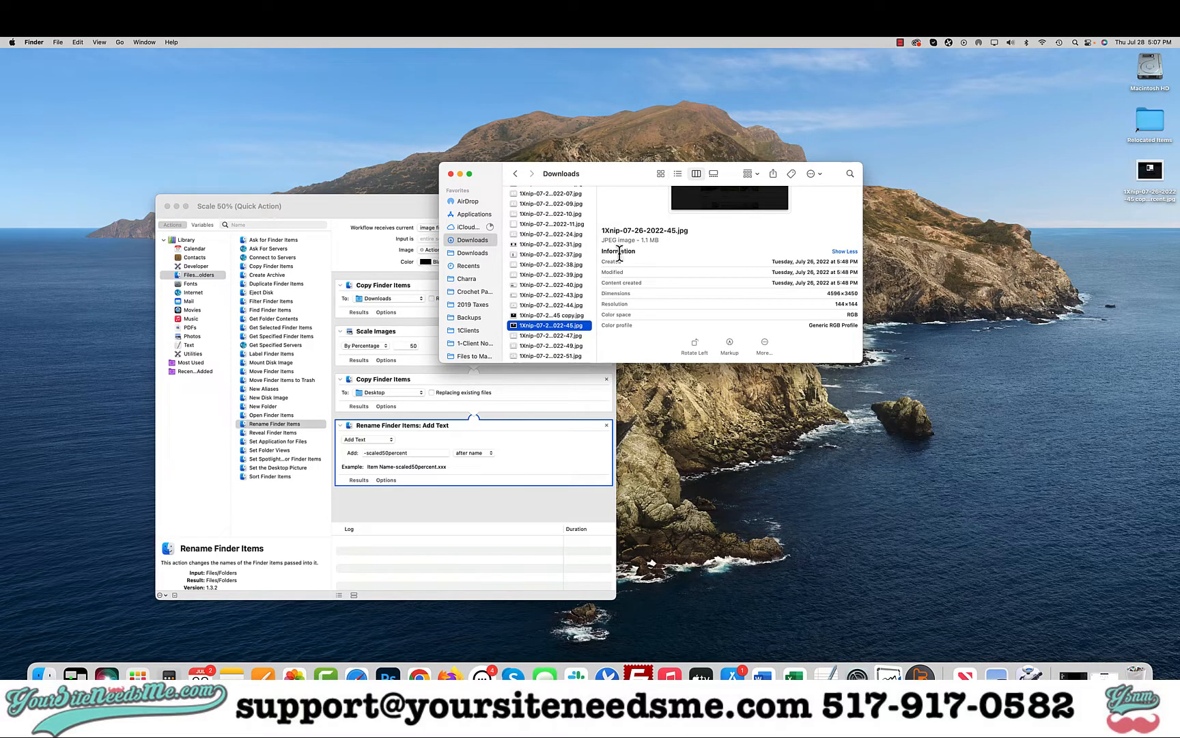
# Select the image's new copy in Downloads, check its pixel dimensions, and show the quick actions available for it.
pyautogui.press('Up')
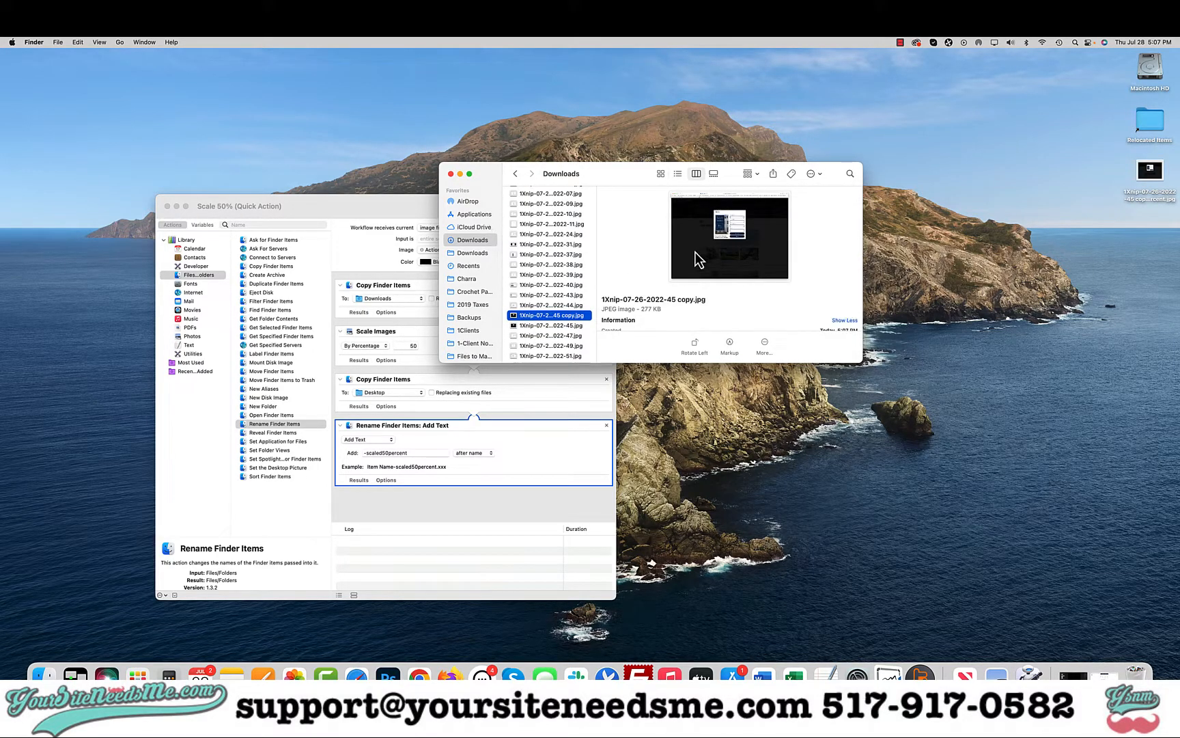
pyautogui.scroll(-3, 737, 291)
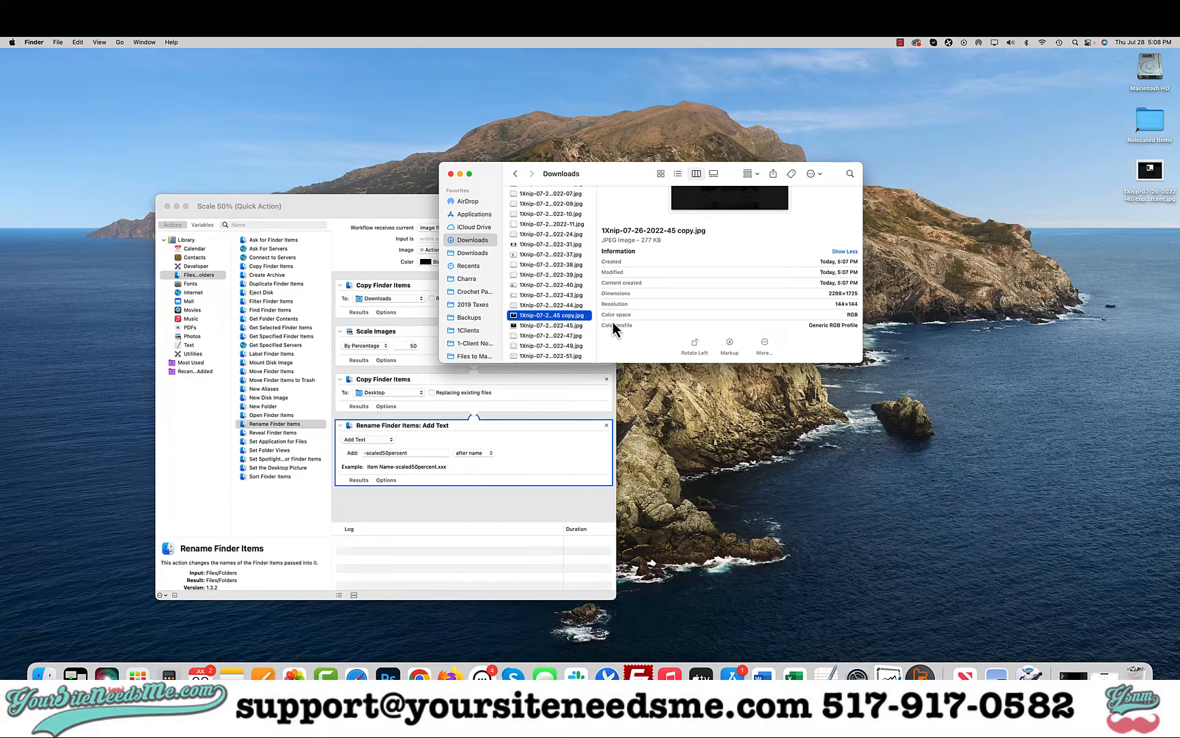
pyautogui.rightClick(569, 316)
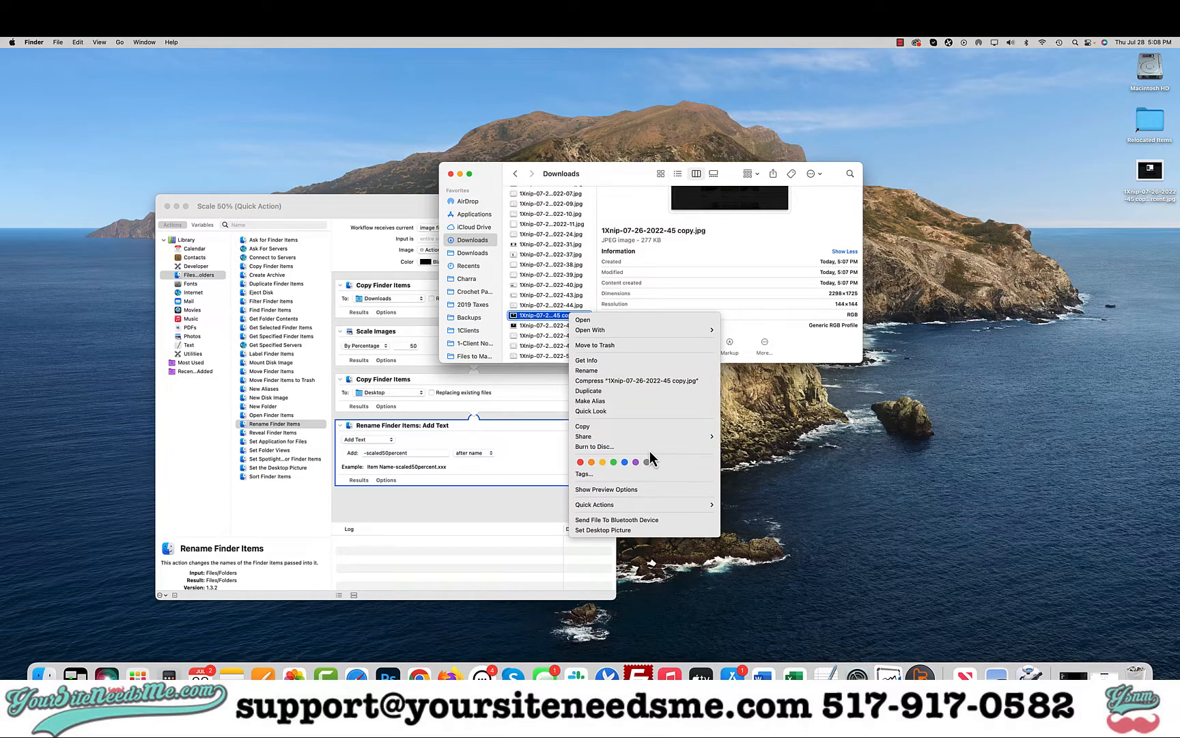
pyautogui.moveTo(657, 508)
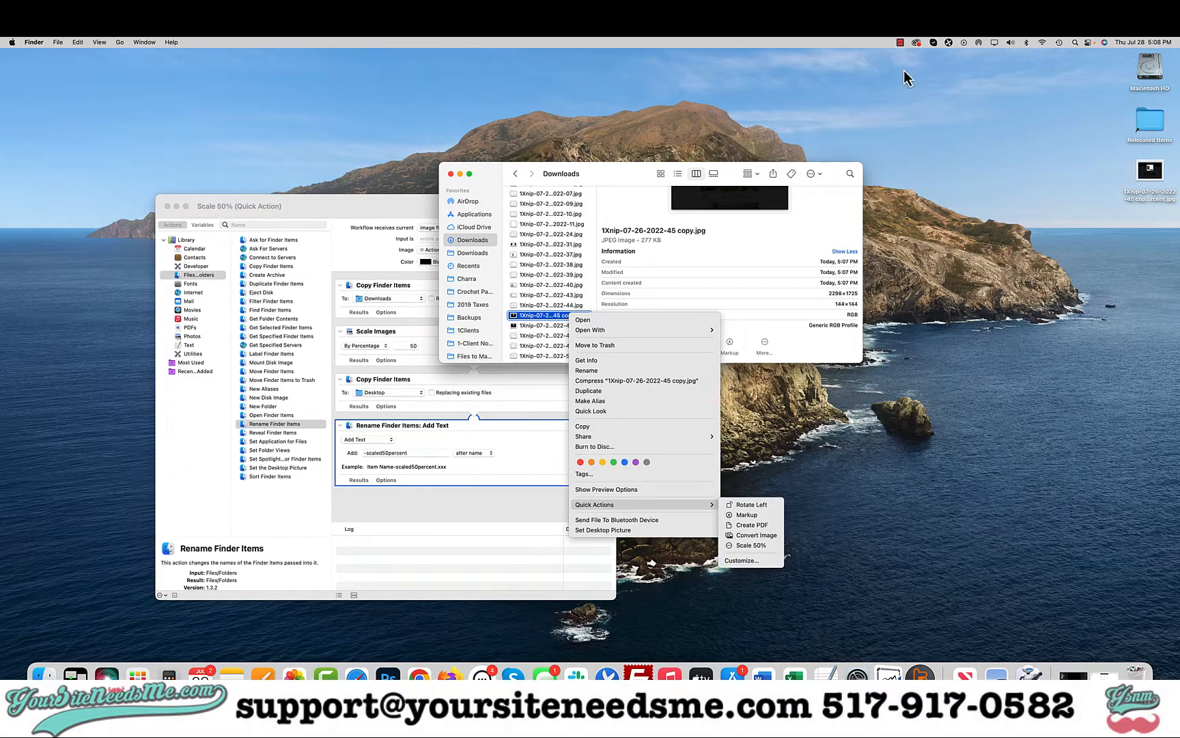
pyautogui.click(901, 43)
pyautogui.click(904, 55)
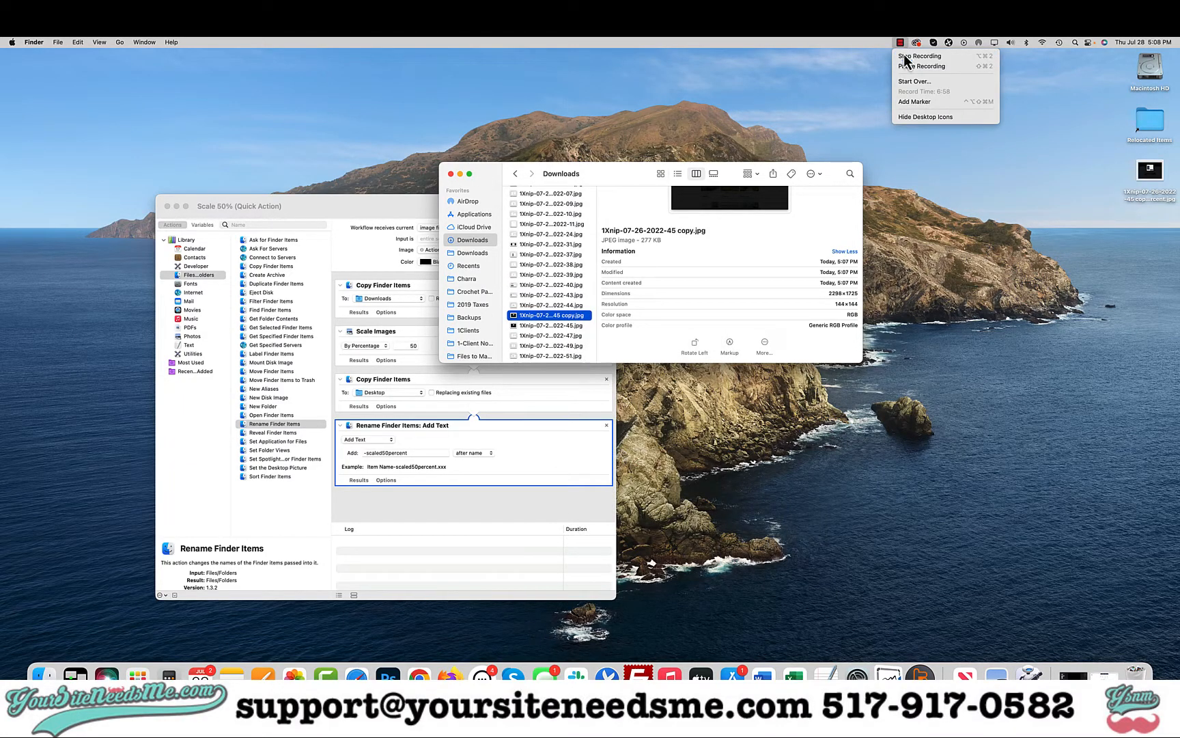